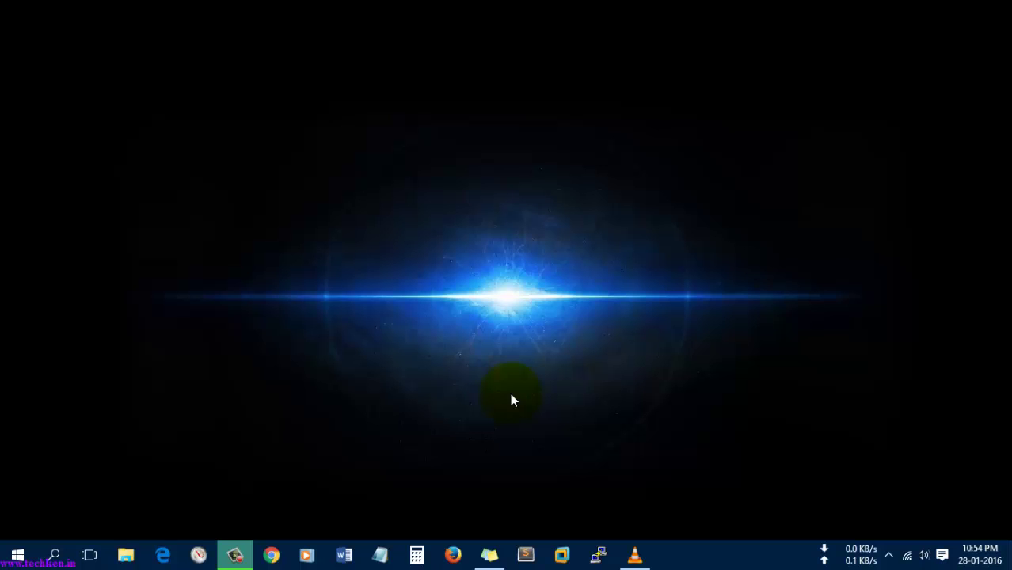
Open Command Prompt via Run, enter hdwwiz at the prompt, and mark and copy it
{"action": "key", "text": "super+r"}
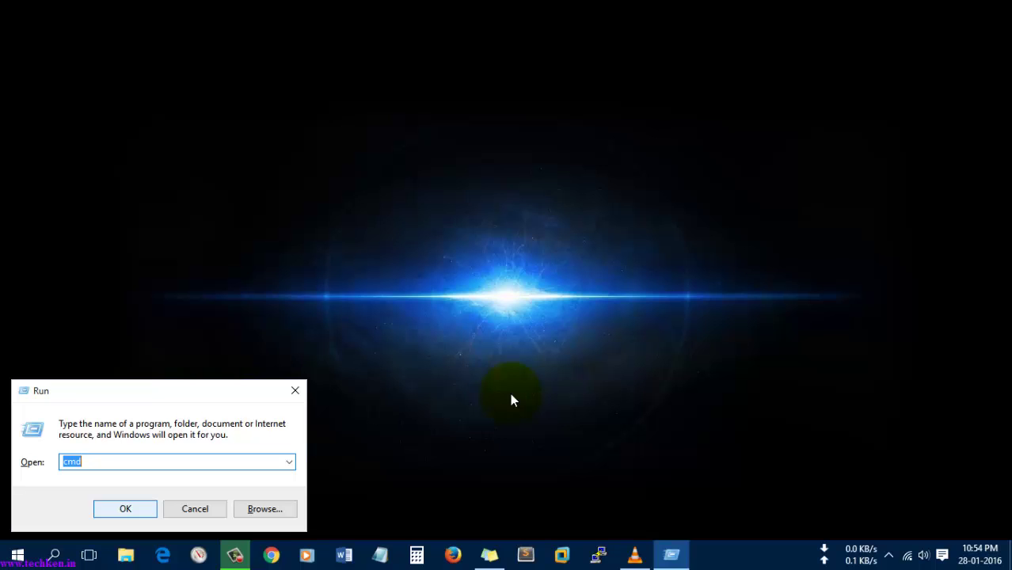
{"action": "key", "text": "Return"}
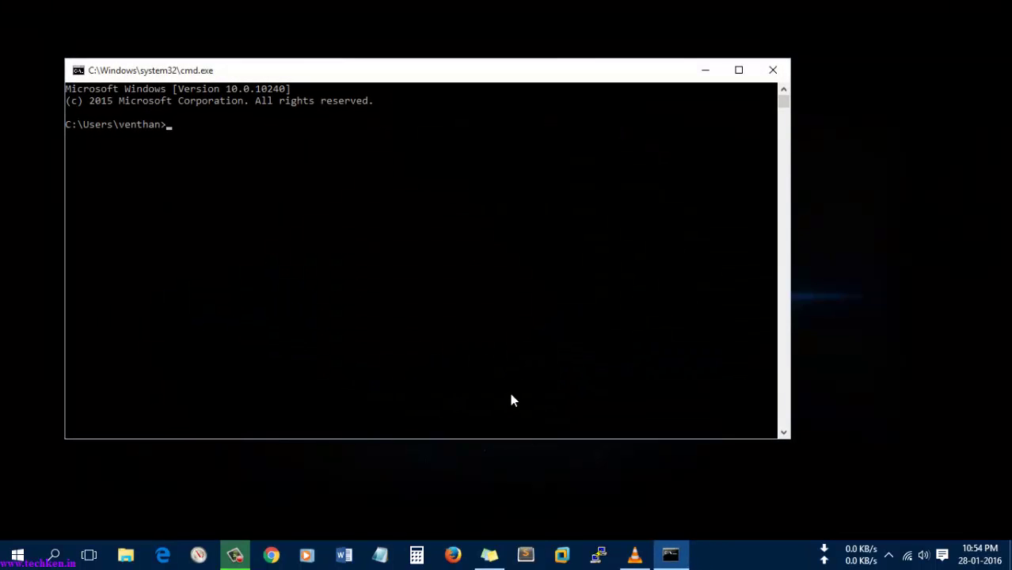
{"action": "type", "text": "hdwwiz"}
{"action": "left_click_drag", "start_coordinate": [209, 125], "coordinate": [155, 126]}
{"action": "right_click", "coordinate": [199, 133]}
{"action": "left_click", "coordinate": [202, 130]}
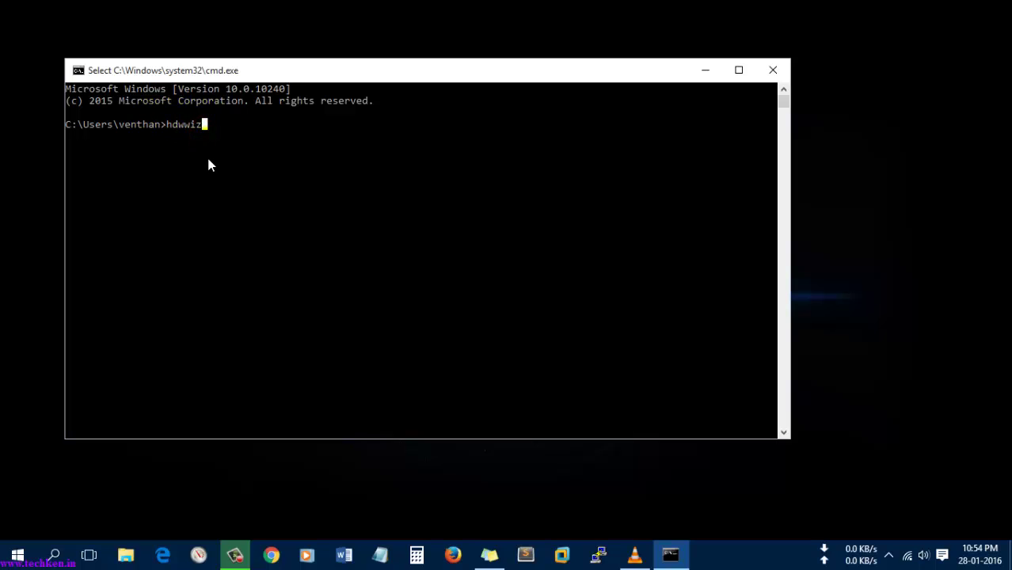
Exit console selection mode, shift the window slightly right, and check the hidden tray icons
{"action": "key", "text": "Escape"}
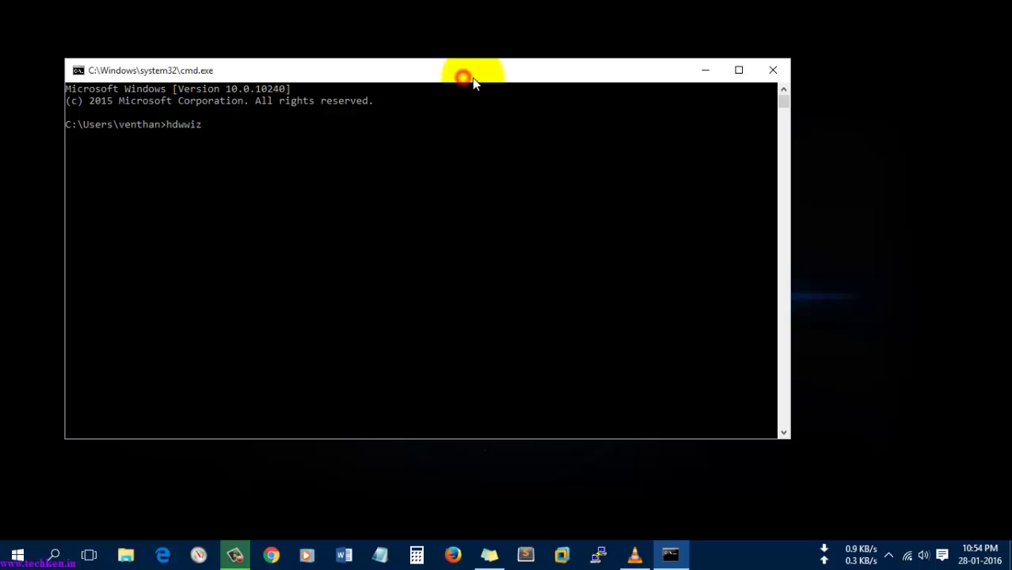
{"action": "left_click_drag", "start_coordinate": [472, 77], "coordinate": [510, 77]}
{"action": "left_click", "coordinate": [245, 168]}
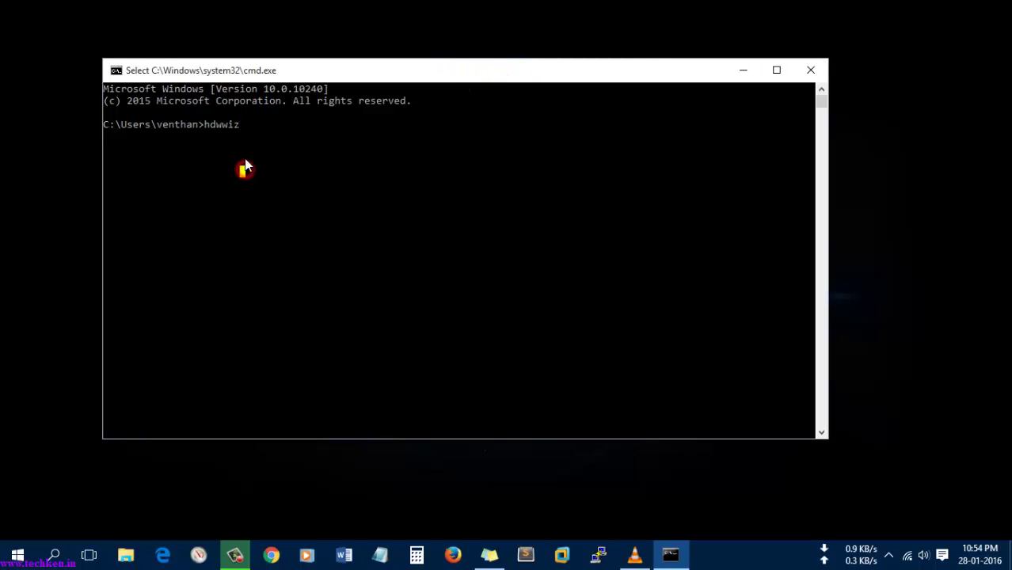
{"action": "left_click", "coordinate": [248, 127]}
{"action": "key", "text": "Escape"}
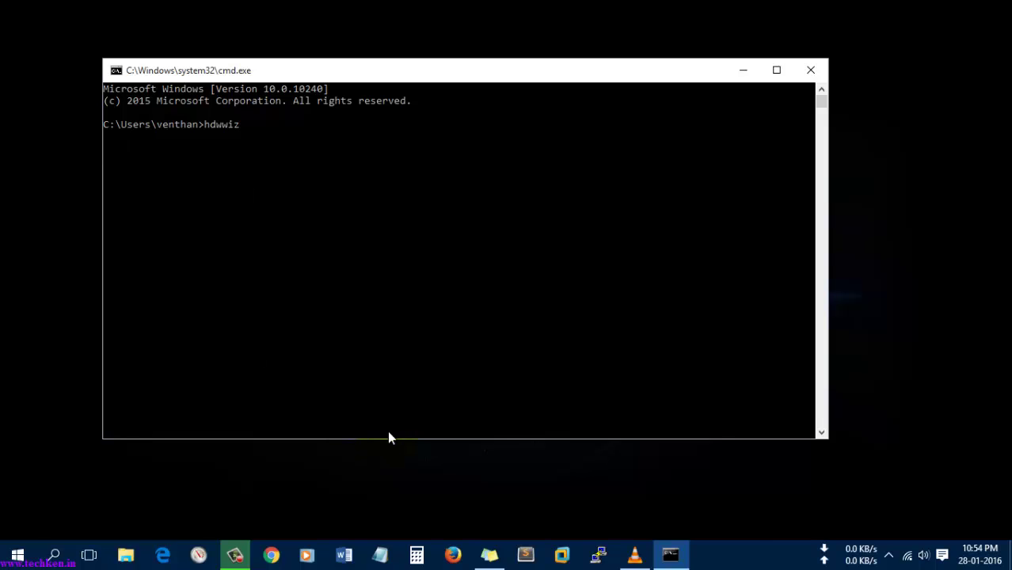
{"action": "left_click", "coordinate": [888, 554]}
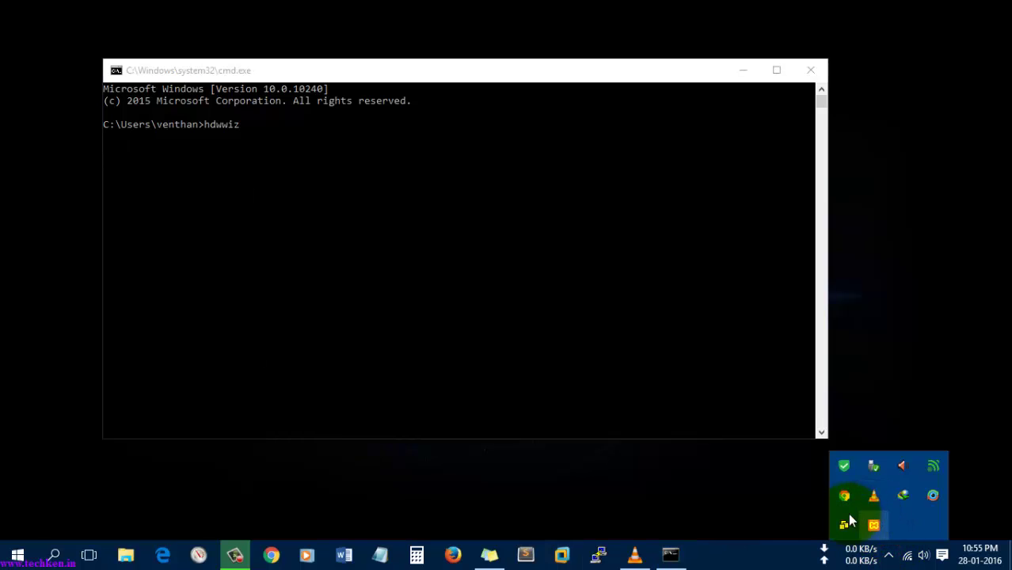
{"action": "left_click", "coordinate": [630, 477]}
{"action": "left_click", "coordinate": [312, 203]}
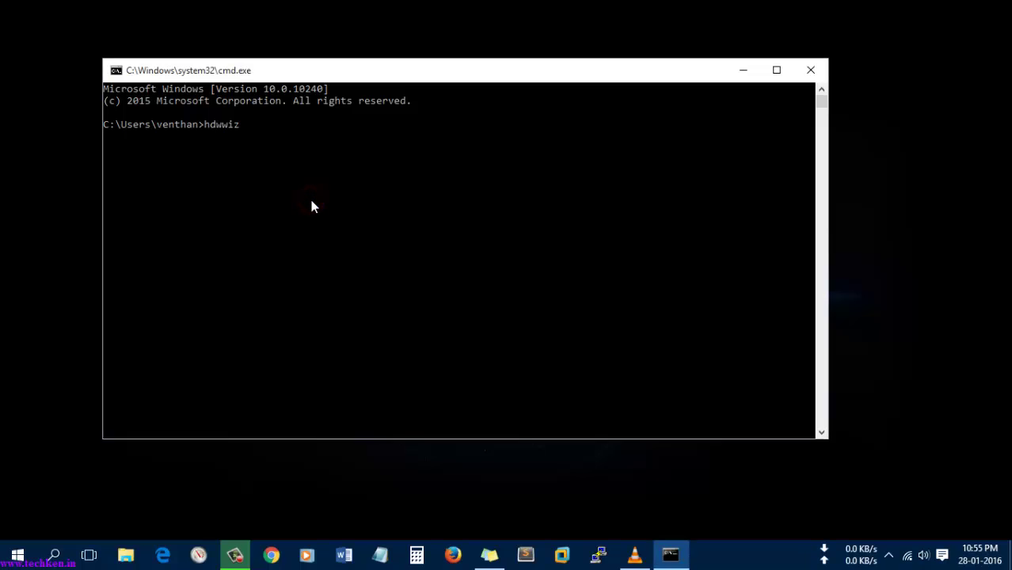
Refresh the desktop, then clear the prompt and run hdwwiz to launch the Add Hardware wizard
{"action": "left_click", "coordinate": [670, 555]}
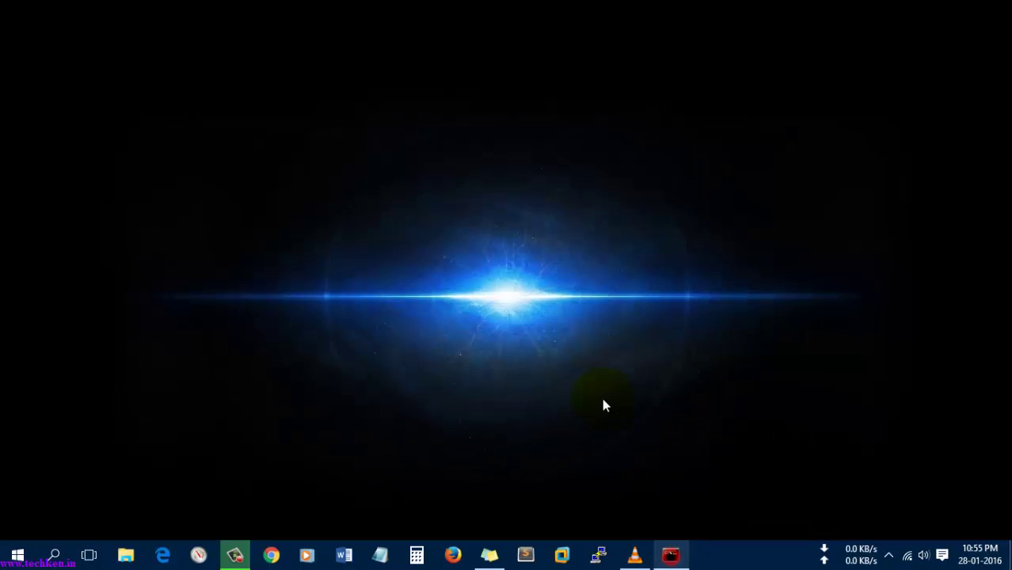
{"action": "right_click", "coordinate": [507, 282]}
{"action": "left_click", "coordinate": [521, 305]}
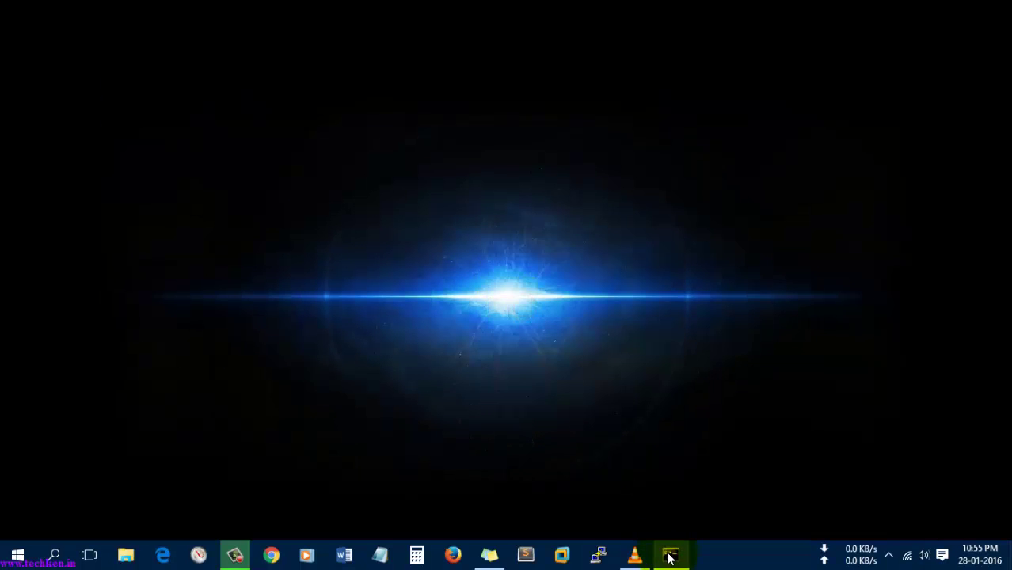
{"action": "left_click", "coordinate": [670, 556]}
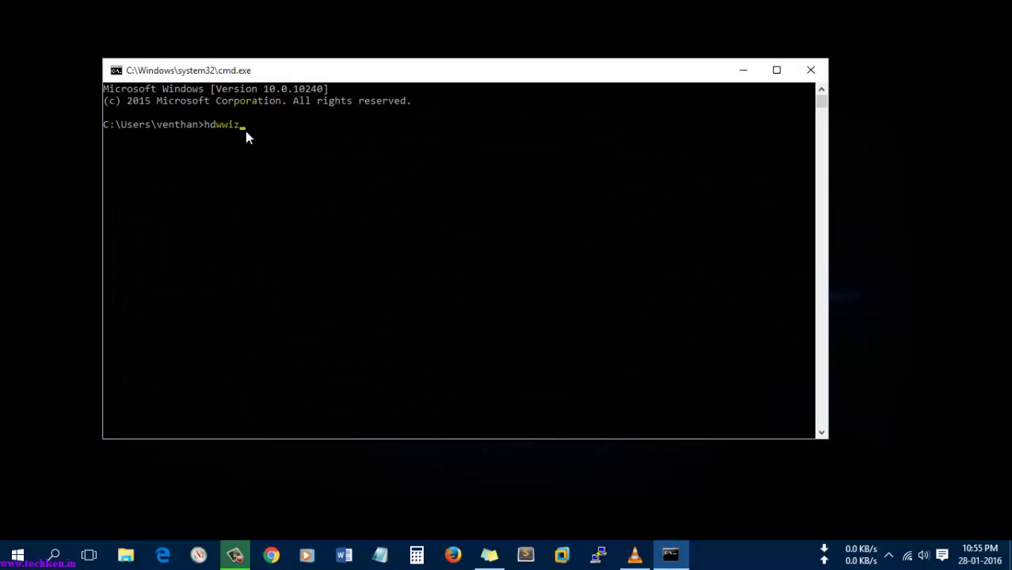
{"action": "key", "text": "BackSpace"}
{"action": "key", "text": "BackSpace"}
{"action": "key", "text": "BackSpace"}
{"action": "key", "text": "BackSpace"}
{"action": "key", "text": "BackSpace"}
{"action": "type", "text": "hdwwiz"}
{"action": "key", "text": "Return"}
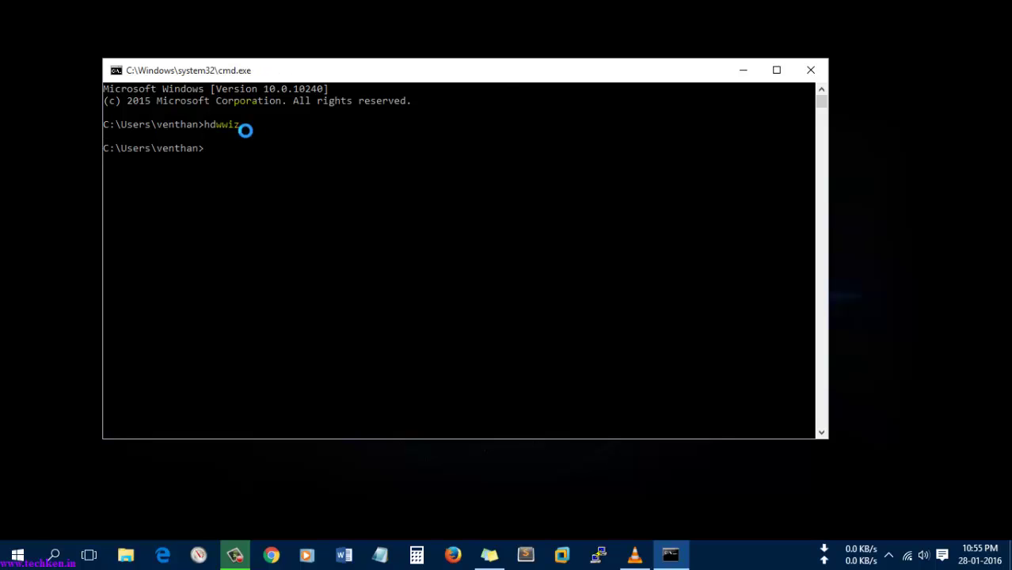
Centre the wizard, pass the Welcome page, and pick manual installation from a list (Advanced)
{"action": "left_click_drag", "start_coordinate": [246, 87], "coordinate": [463, 104]}
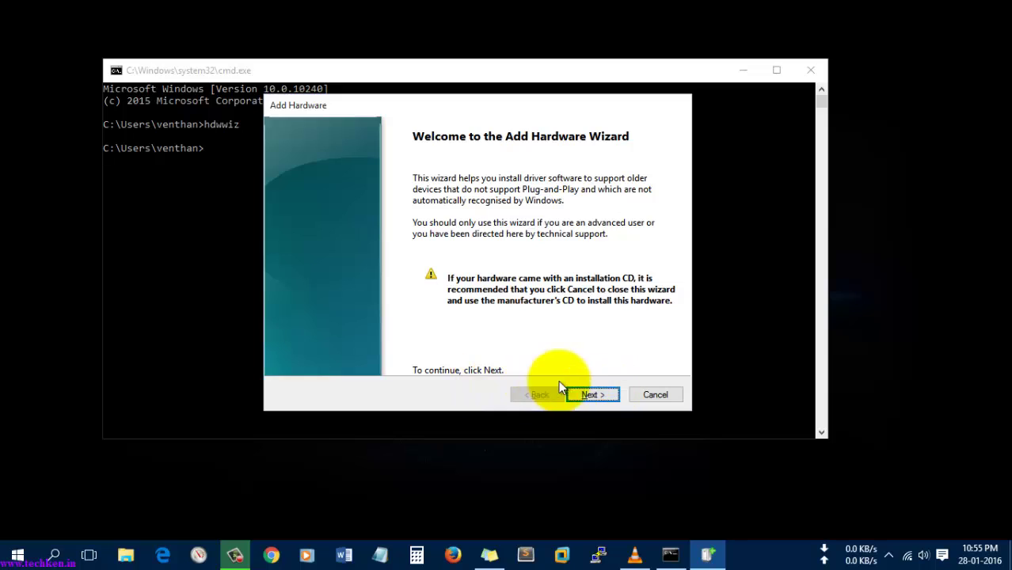
{"action": "left_click", "coordinate": [592, 394]}
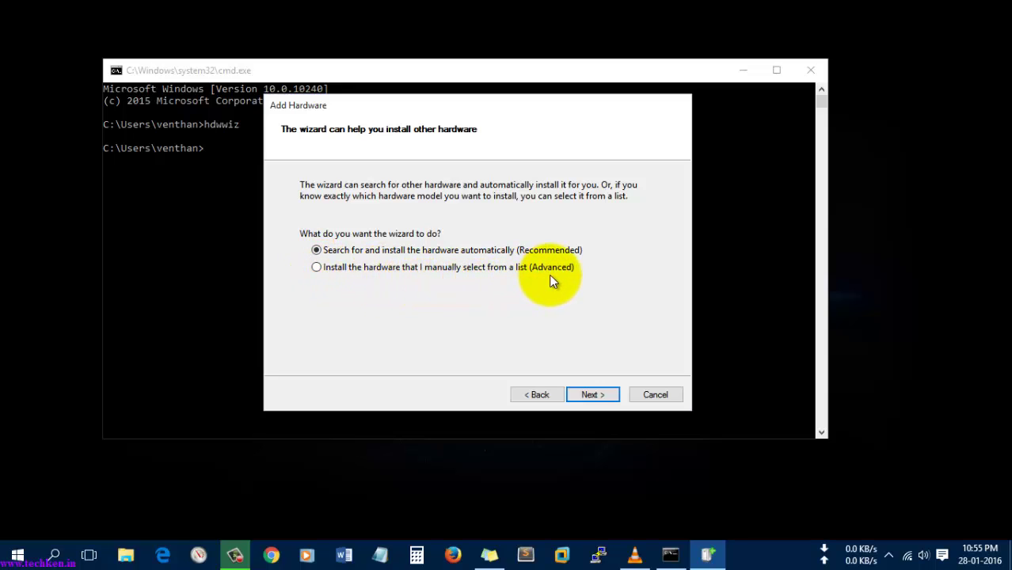
{"action": "left_click", "coordinate": [317, 267]}
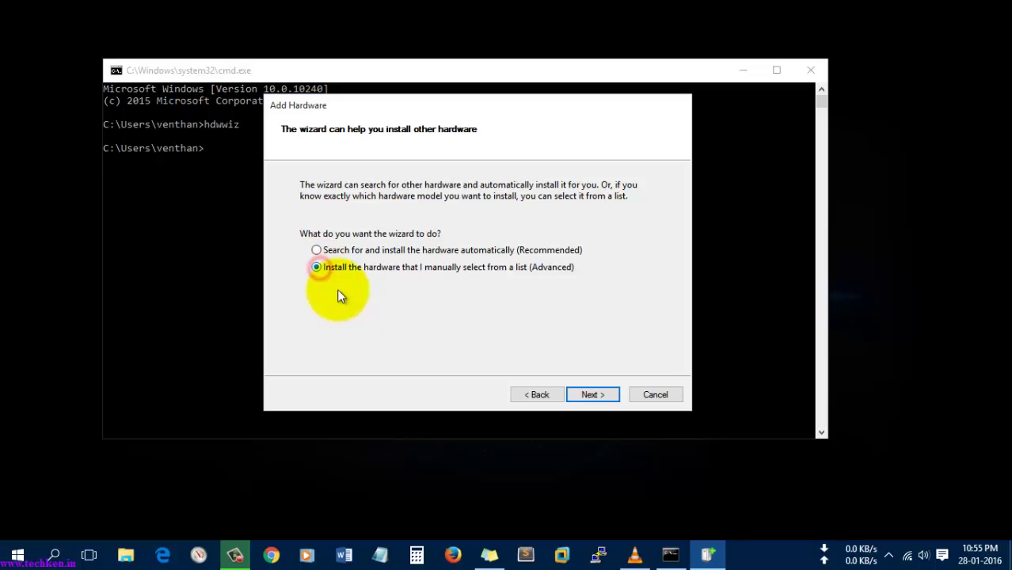
{"action": "left_click", "coordinate": [589, 395]}
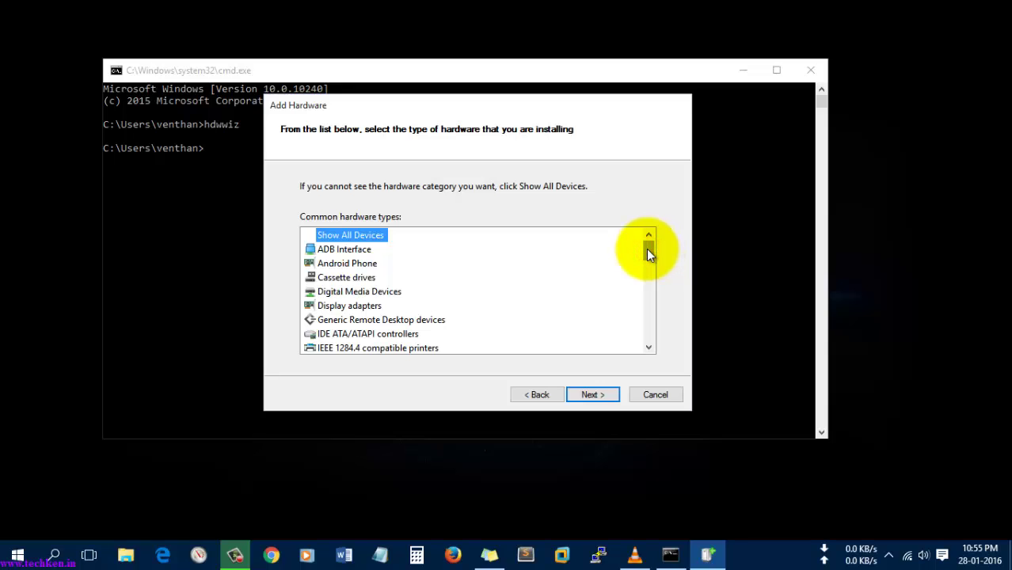
Choose Network adapters from the Common hardware types list and continue to driver selection
{"action": "left_click_drag", "start_coordinate": [647, 250], "coordinate": [651, 321]}
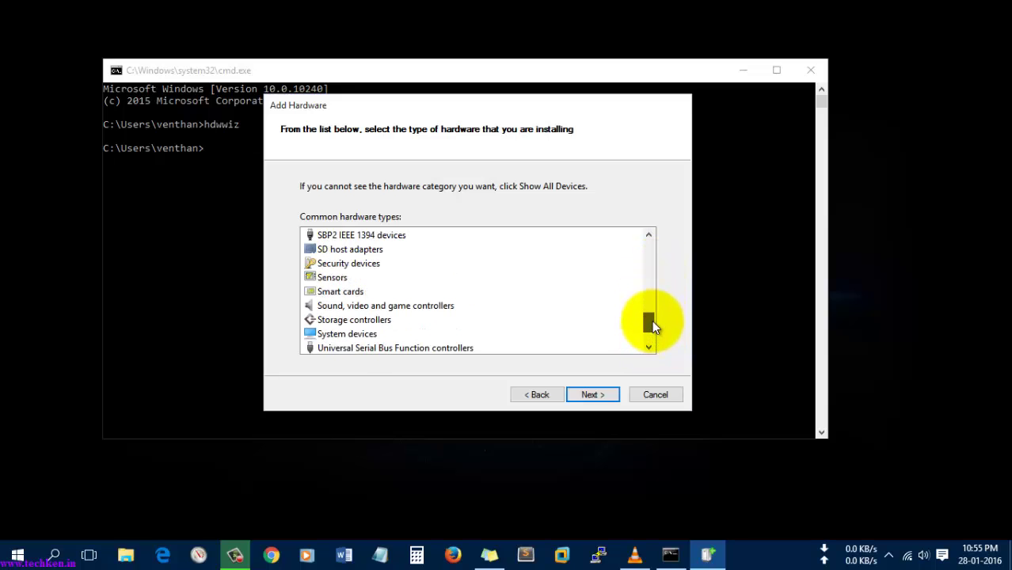
{"action": "left_click", "coordinate": [387, 306]}
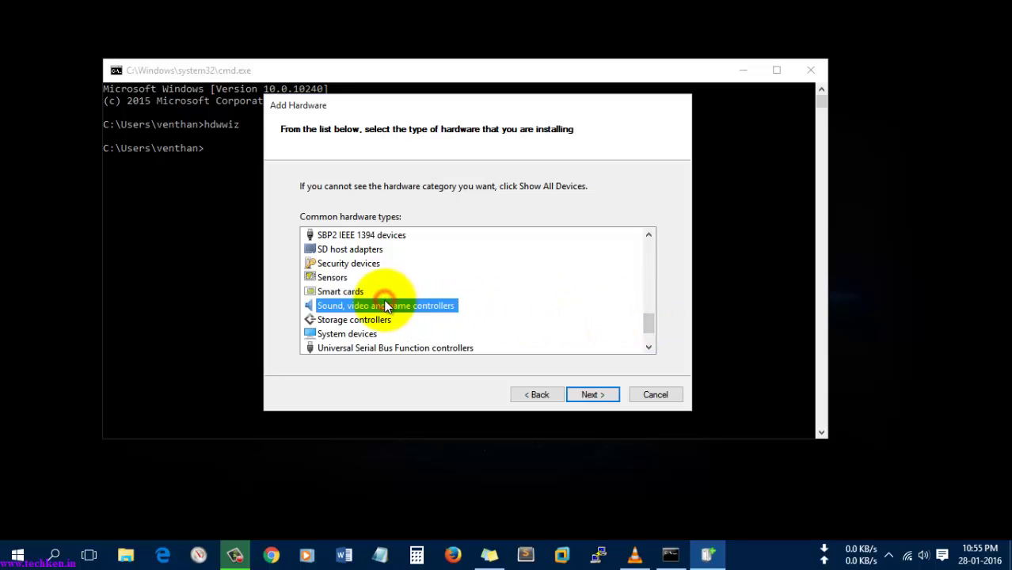
{"action": "key", "text": "n"}
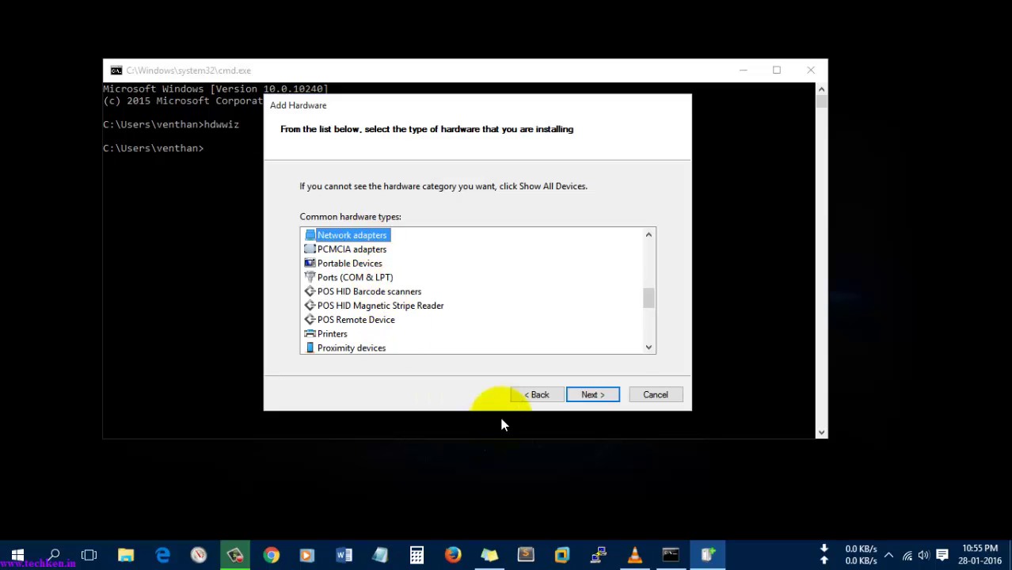
{"action": "left_click", "coordinate": [594, 395]}
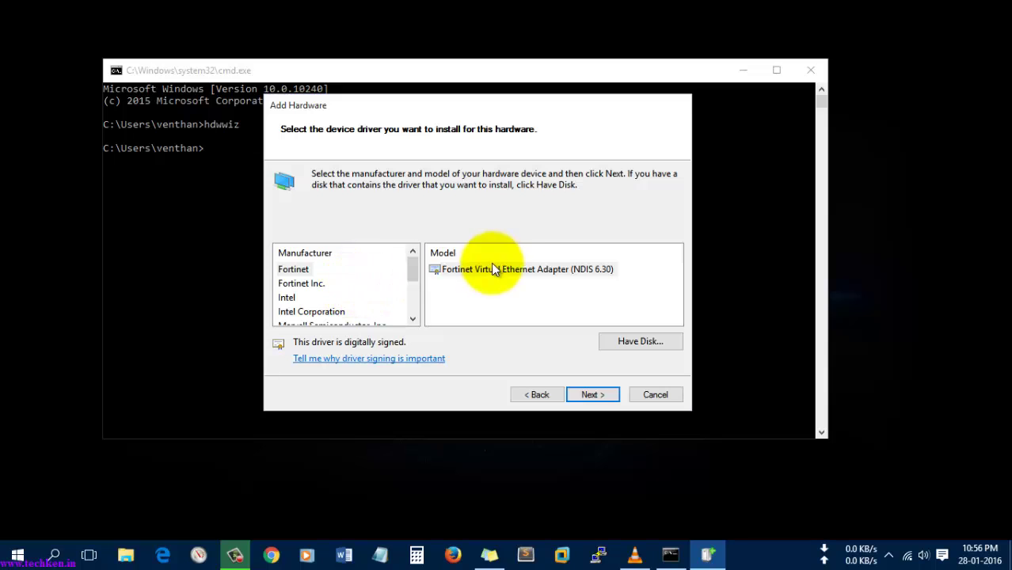
Browse the manufacturer list (Fortinet, Intel, Samsung Electronics) and settle on Microsoft
{"action": "mouse_move", "coordinate": [409, 269]}
{"action": "left_mouse_down"}
{"action": "mouse_move", "coordinate": [413, 301]}
{"action": "mouse_move", "coordinate": [412, 257]}
{"action": "left_mouse_up"}
{"action": "left_click", "coordinate": [292, 269]}
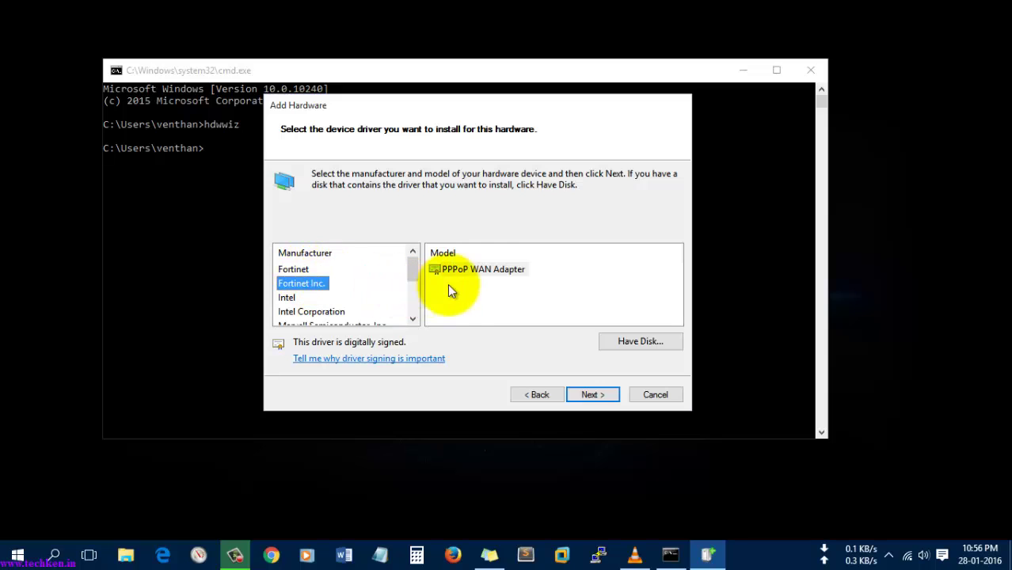
{"action": "left_click", "coordinate": [312, 295]}
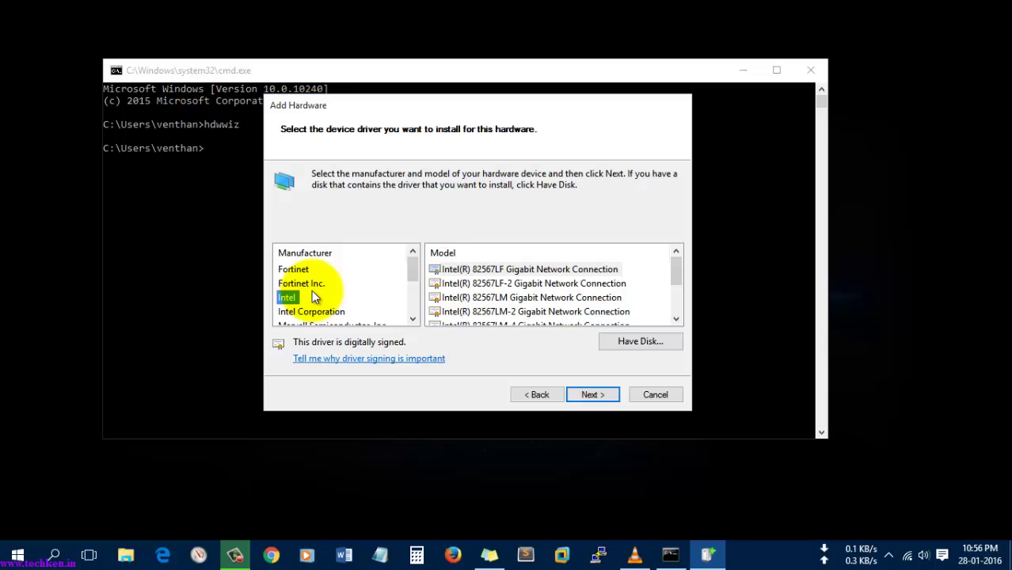
{"action": "left_click_drag", "start_coordinate": [676, 270], "coordinate": [673, 298]}
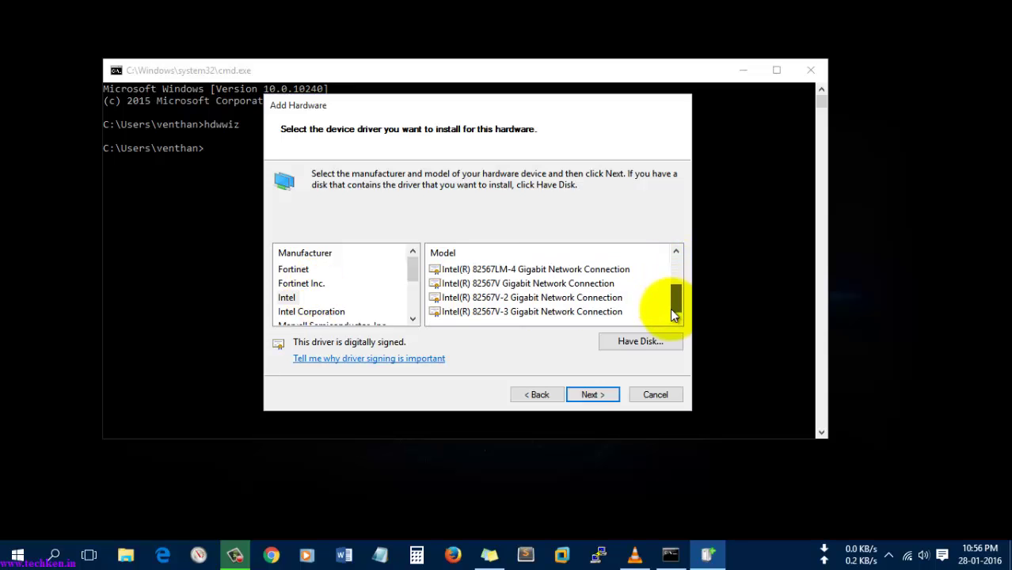
{"action": "left_click", "coordinate": [290, 298]}
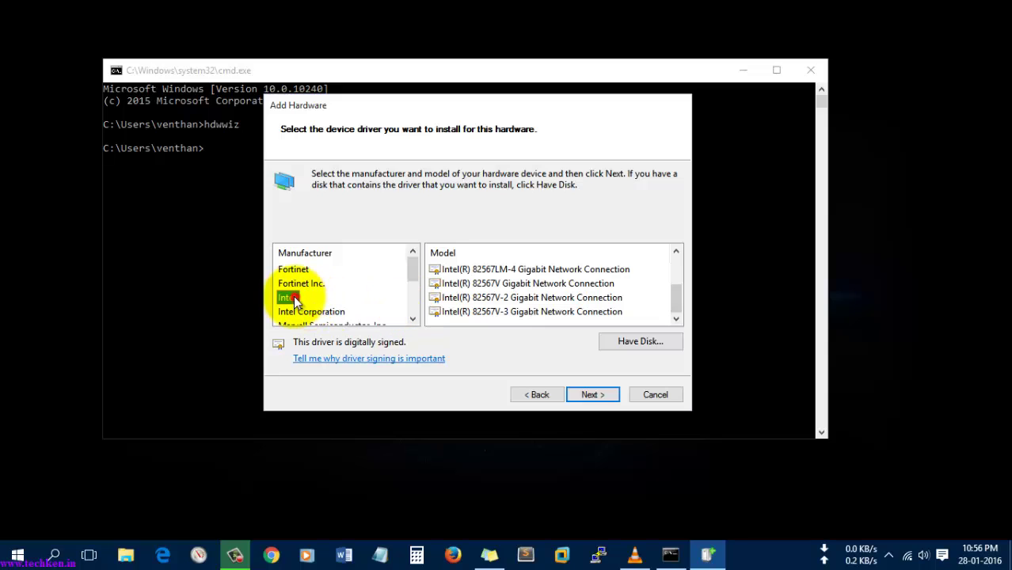
{"action": "key", "text": "Down"}
{"action": "key", "text": "Down"}
{"action": "key", "text": "Down"}
{"action": "key", "text": "Down"}
{"action": "key", "text": "Down"}
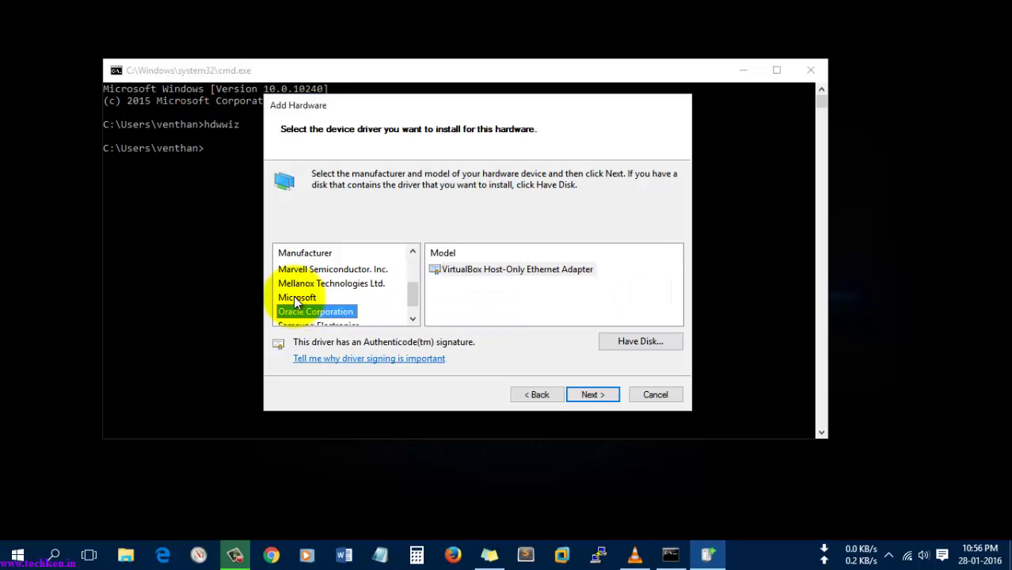
{"action": "key", "text": "Down"}
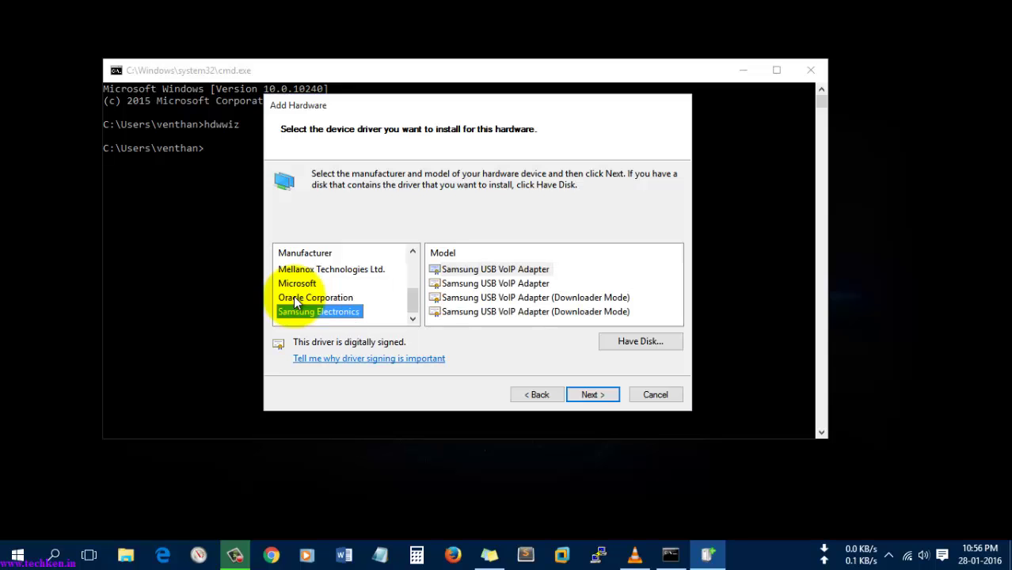
{"action": "left_click", "coordinate": [304, 285]}
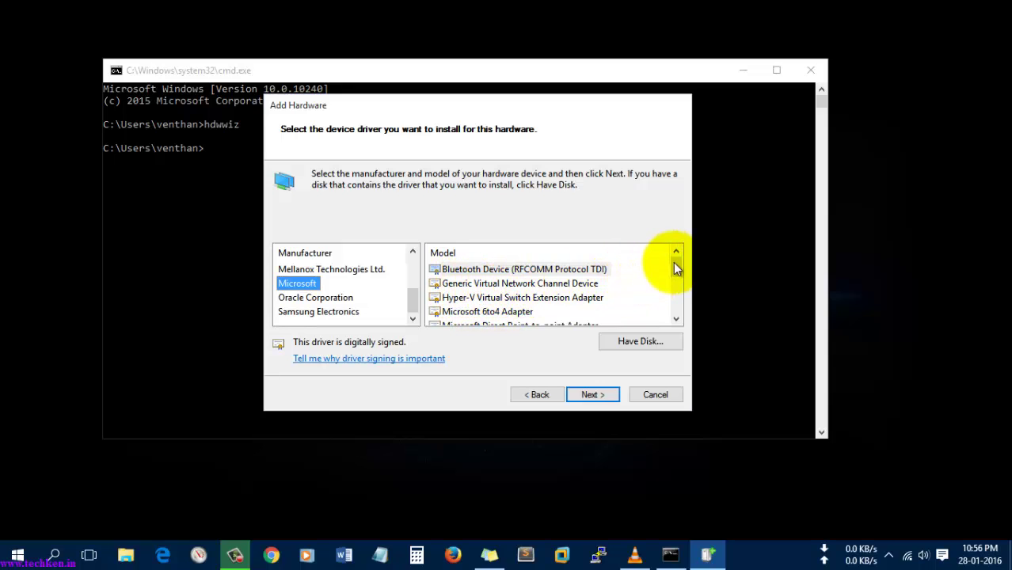
Select the Microsoft KM-TEST Loopback Adapter model and proceed to the install confirmation page
{"action": "left_click_drag", "start_coordinate": [673, 262], "coordinate": [676, 280]}
{"action": "left_click", "coordinate": [503, 269]}
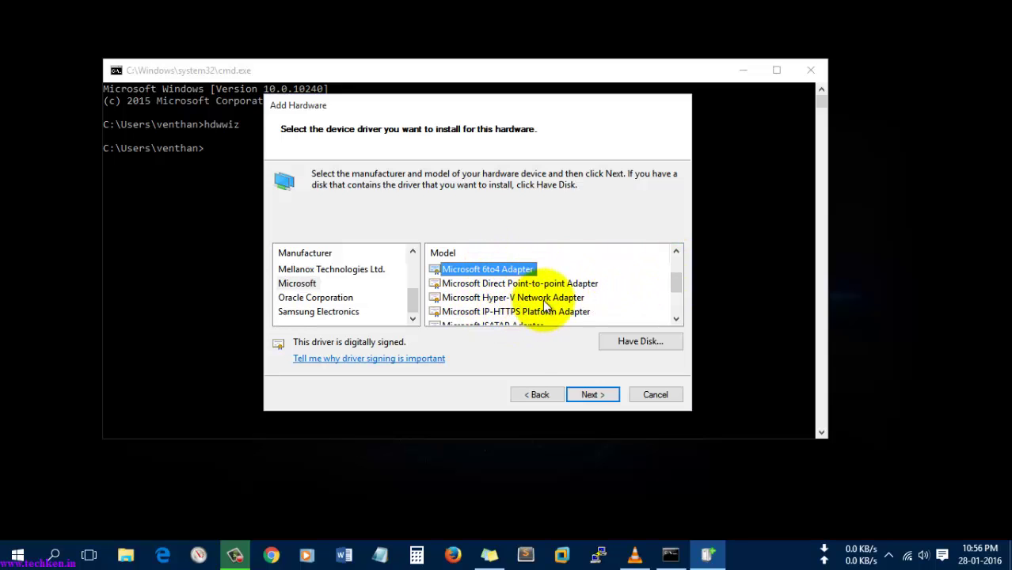
{"action": "left_click_drag", "start_coordinate": [674, 284], "coordinate": [678, 311]}
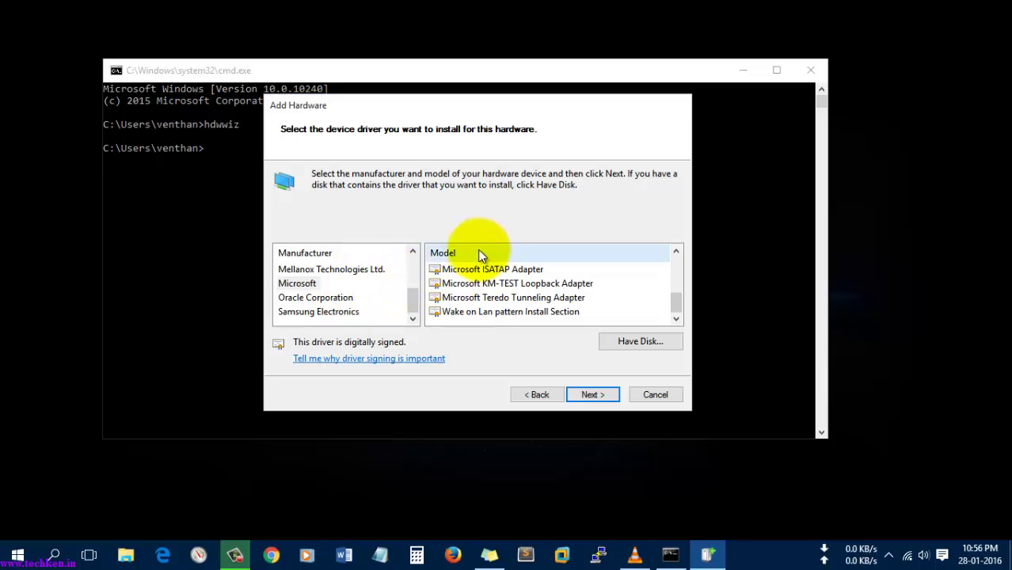
{"action": "left_click", "coordinate": [509, 285]}
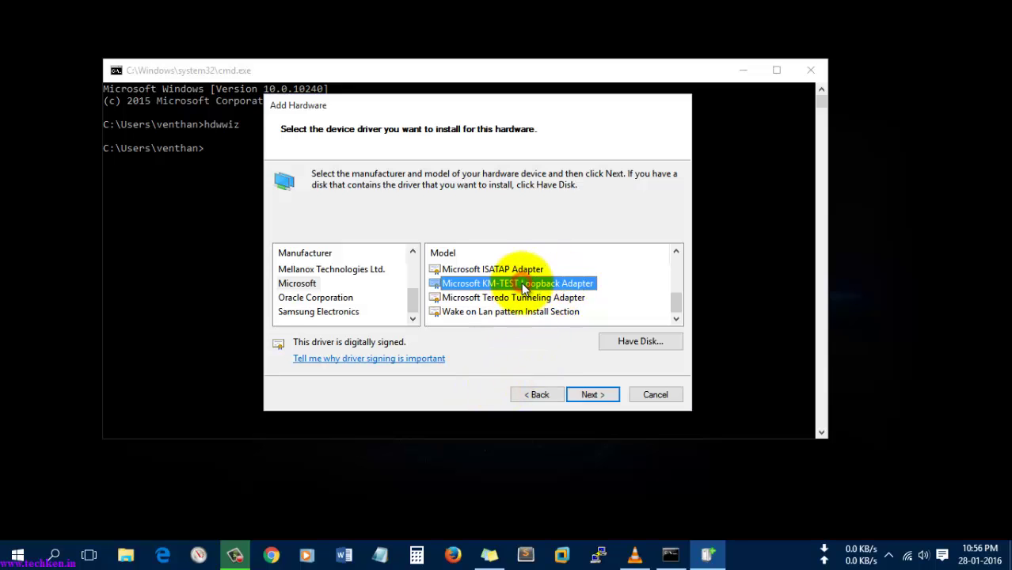
{"action": "left_click", "coordinate": [593, 394]}
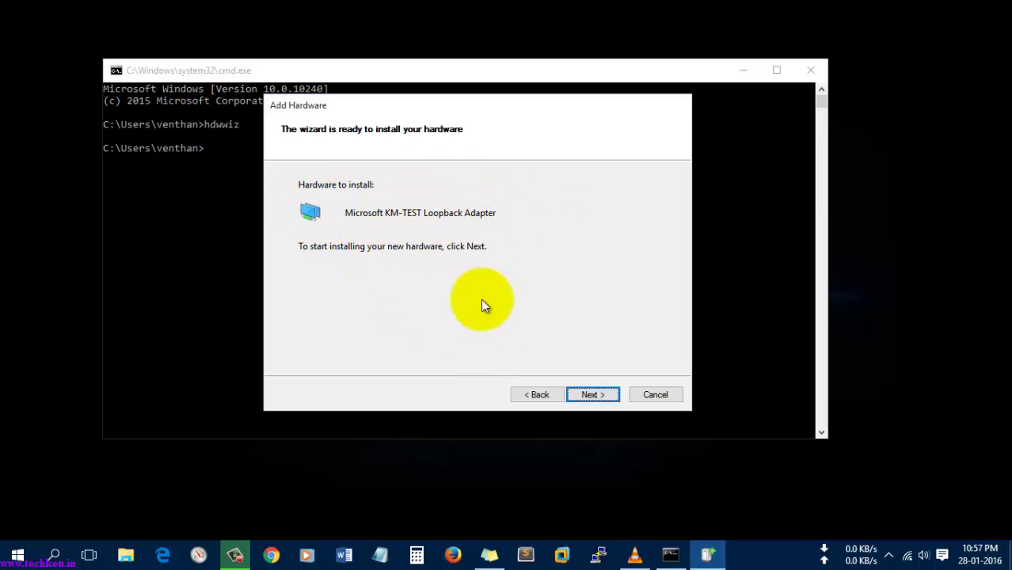
Install the Microsoft KM-TEST Loopback Adapter and finish the wizard
{"action": "left_click", "coordinate": [594, 394]}
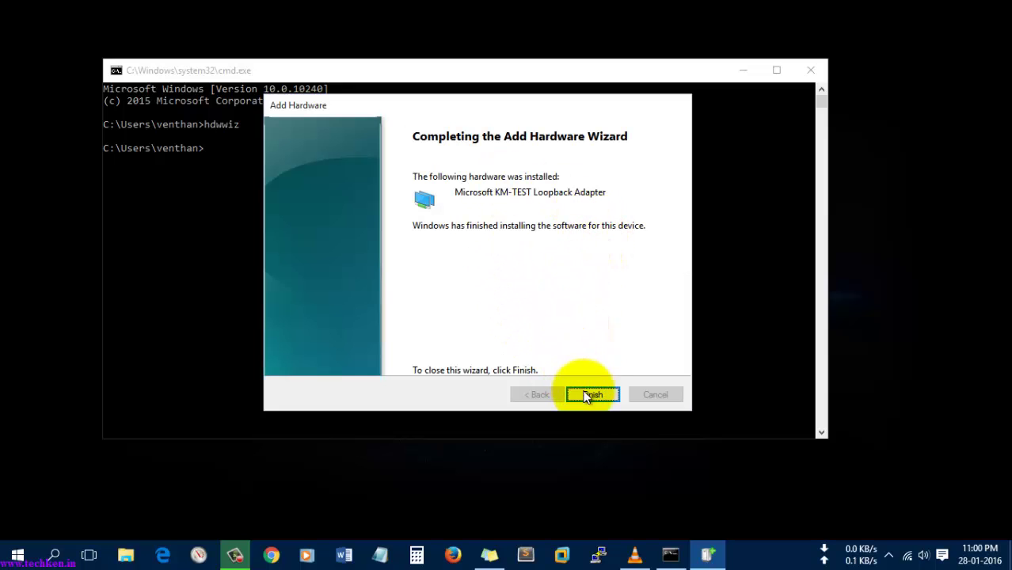
{"action": "left_click", "coordinate": [591, 394]}
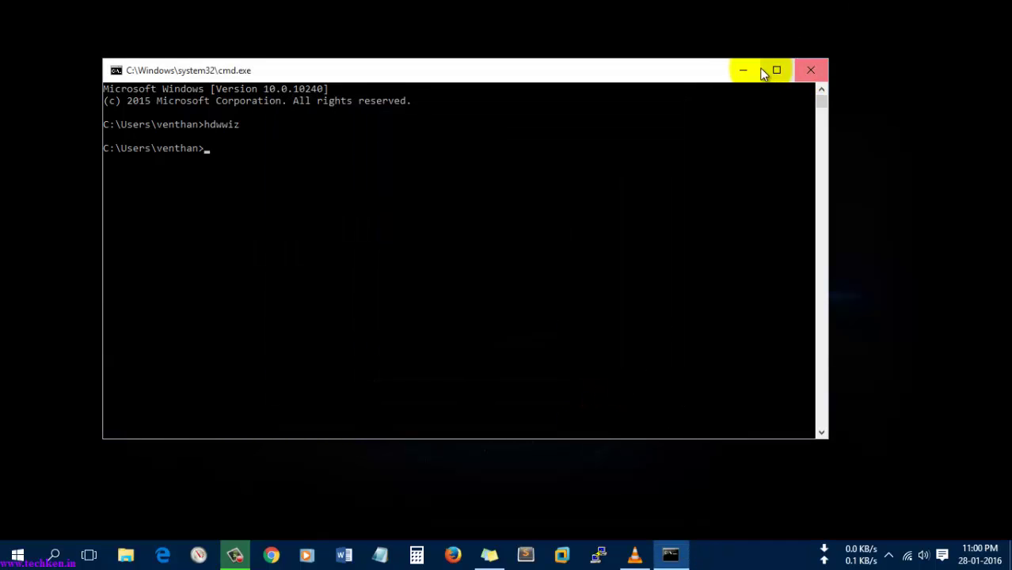
Run ipconfig /all and scroll through the adapter listing to review it
{"action": "left_click", "coordinate": [249, 194]}
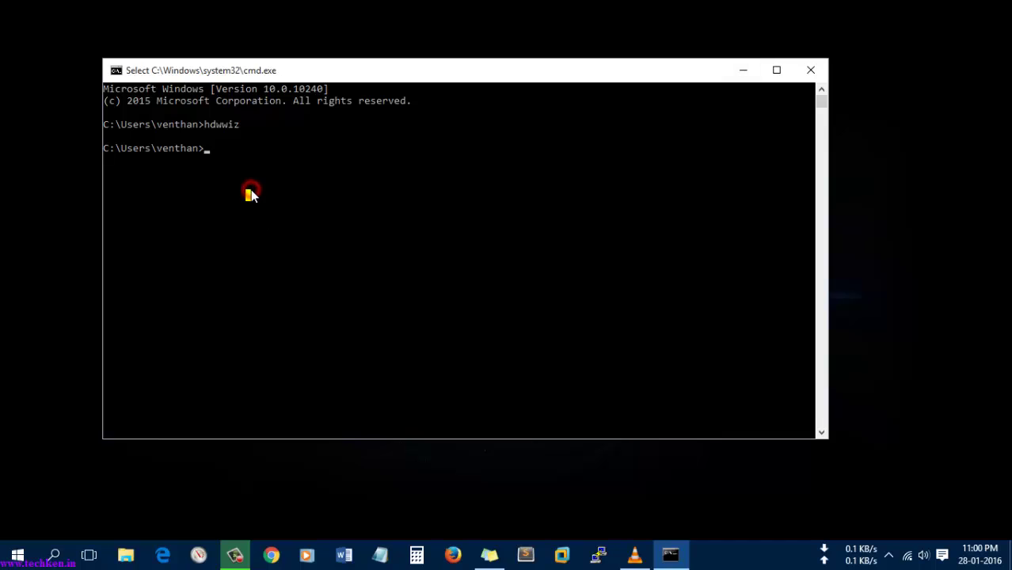
{"action": "type", "text": "ipconmfig"}
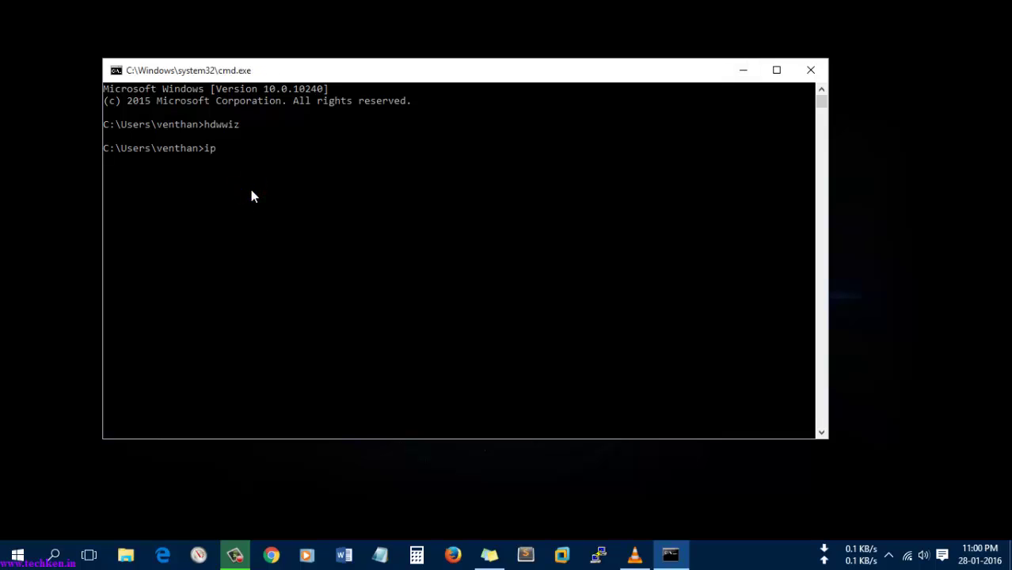
{"action": "key", "text": "BackSpace"}
{"action": "key", "text": "BackSpace"}
{"action": "key", "text": "BackSpace"}
{"action": "key", "text": "BackSpace"}
{"action": "type", "text": "fig /all"}
{"action": "key", "text": "Return"}
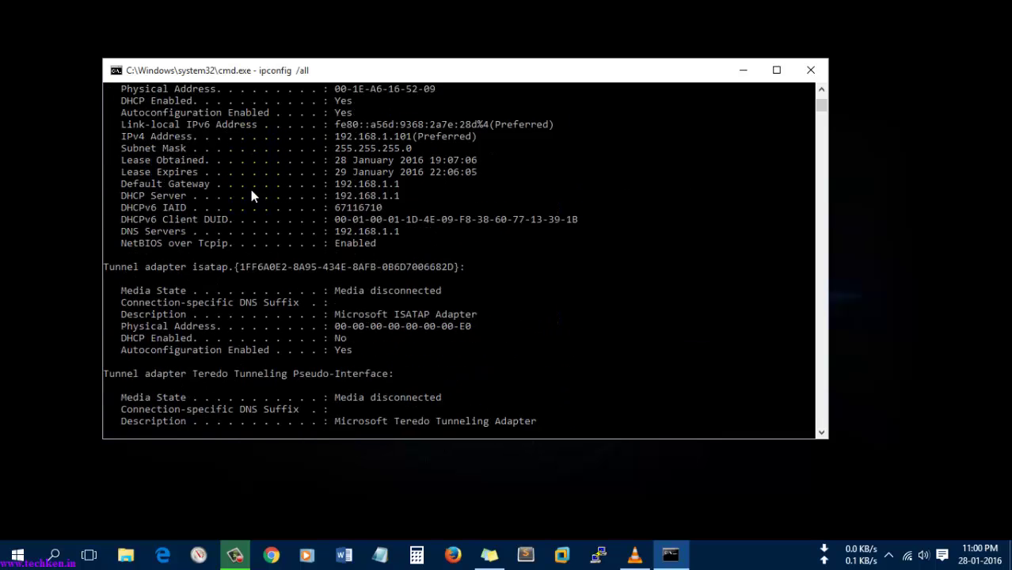
{"action": "scroll", "coordinate": [326, 285], "scroll_direction": "up", "scroll_amount": 4}
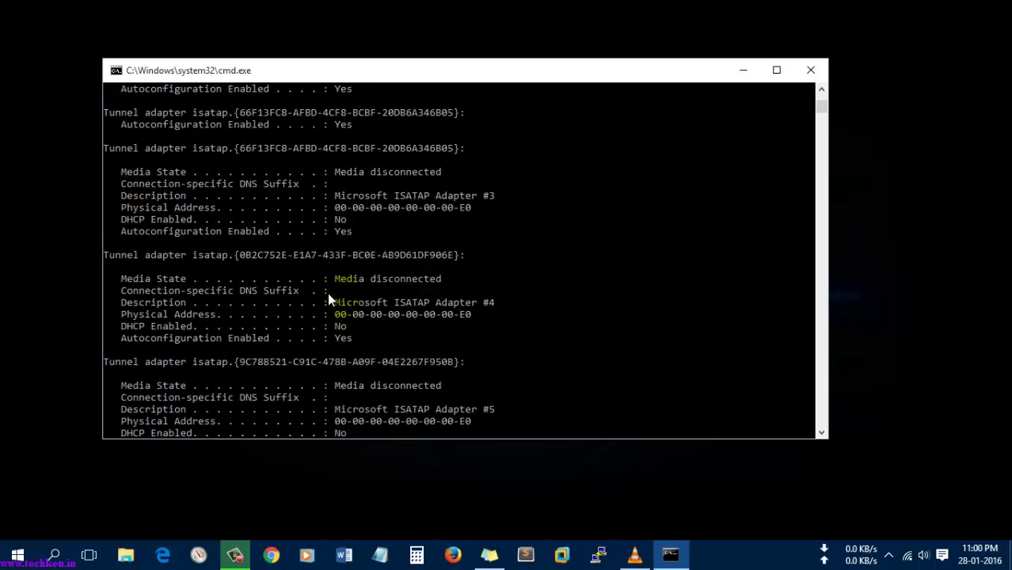
{"action": "left_click", "coordinate": [124, 256]}
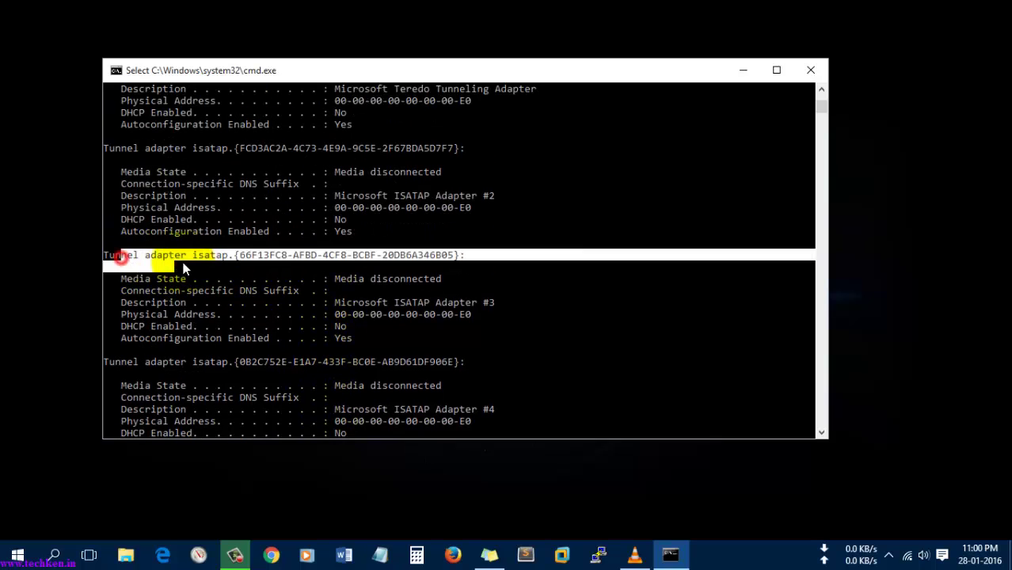
{"action": "left_click", "coordinate": [319, 231]}
{"action": "scroll", "coordinate": [319, 230], "scroll_direction": "up", "scroll_amount": 5}
{"action": "scroll", "coordinate": [317, 227], "scroll_direction": "up", "scroll_amount": 9}
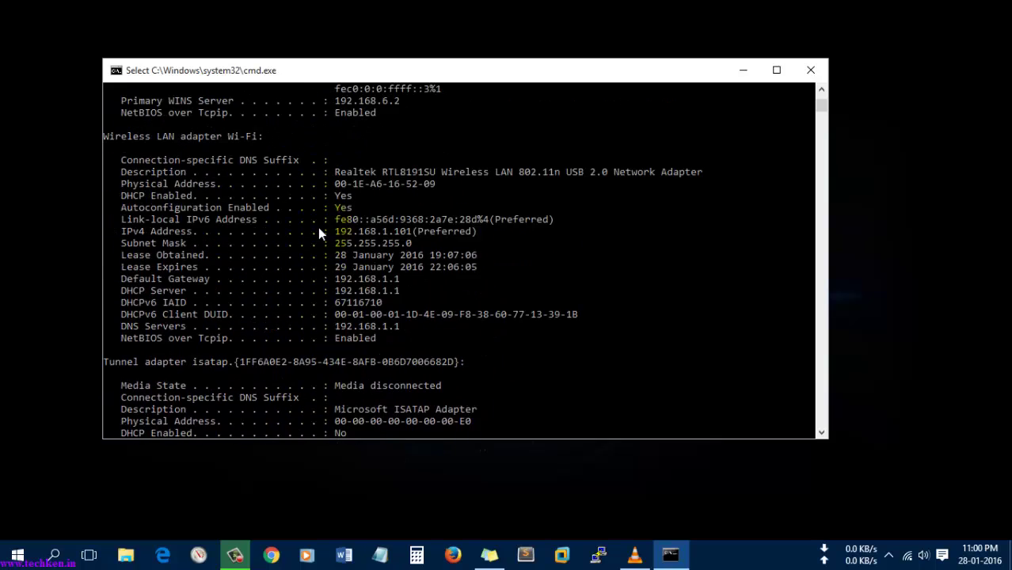
{"action": "scroll", "coordinate": [317, 227], "scroll_direction": "down", "scroll_amount": 3}
{"action": "scroll", "coordinate": [317, 227], "scroll_direction": "down", "scroll_amount": 3}
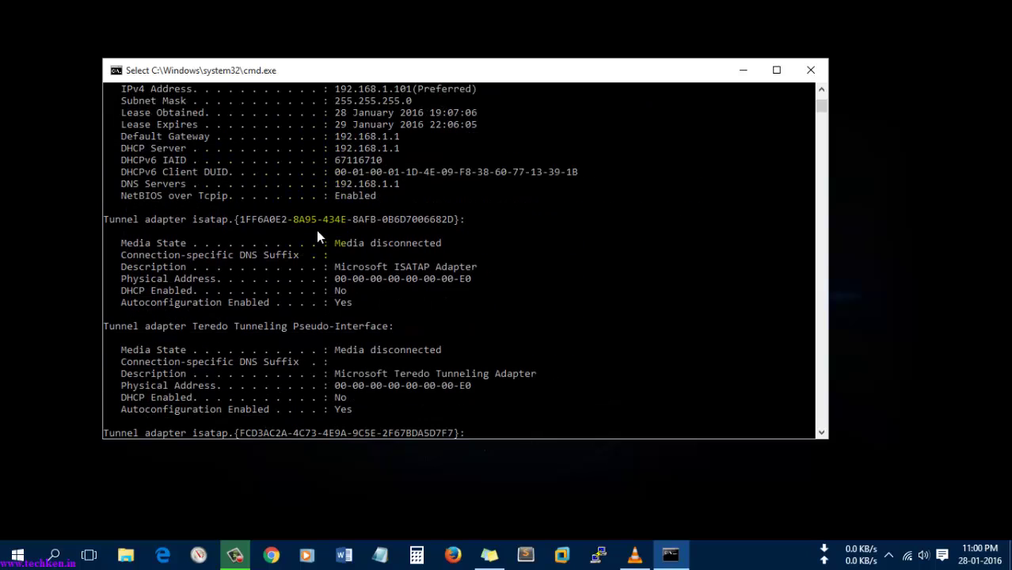
{"action": "scroll", "coordinate": [315, 289], "scroll_direction": "down", "scroll_amount": 1}
{"action": "scroll", "coordinate": [315, 289], "scroll_direction": "up", "scroll_amount": 9}
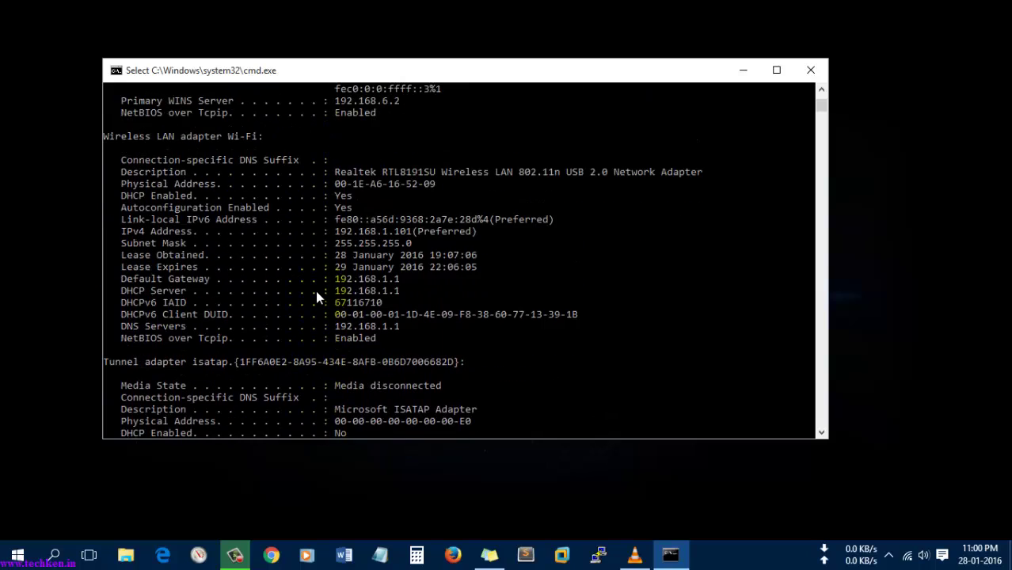
{"action": "scroll", "coordinate": [315, 290], "scroll_direction": "up", "scroll_amount": 11}
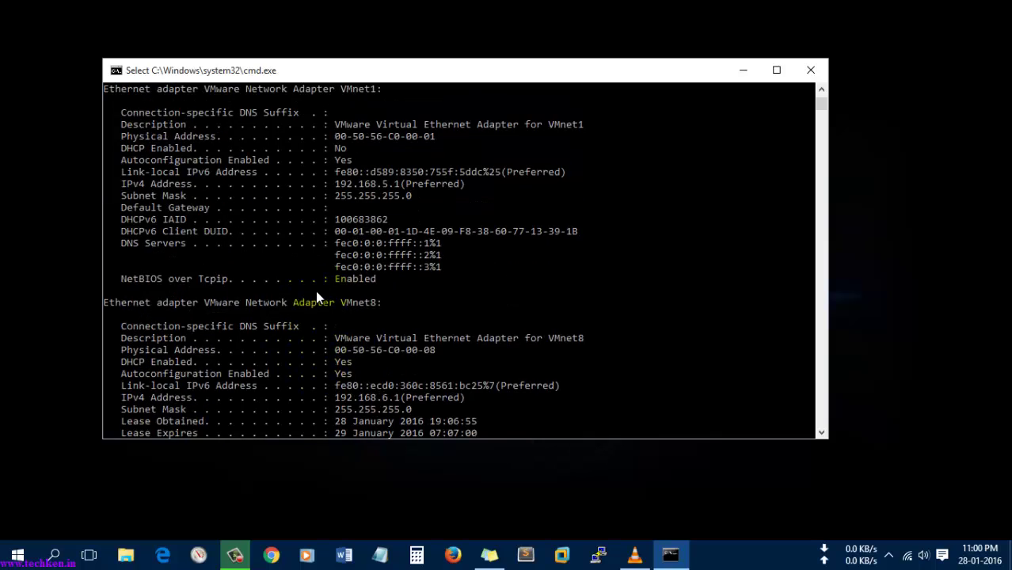
Close Command Prompt, refresh the desktop, and bring up the network tray icon menu
{"action": "left_click", "coordinate": [810, 70]}
{"action": "right_click", "coordinate": [570, 266]}
{"action": "left_click", "coordinate": [625, 330]}
{"action": "right_click", "coordinate": [907, 556]}
Go from Network and Sharing Center to adapter settings and view Ethernet 4's status
{"action": "left_click", "coordinate": [901, 543]}
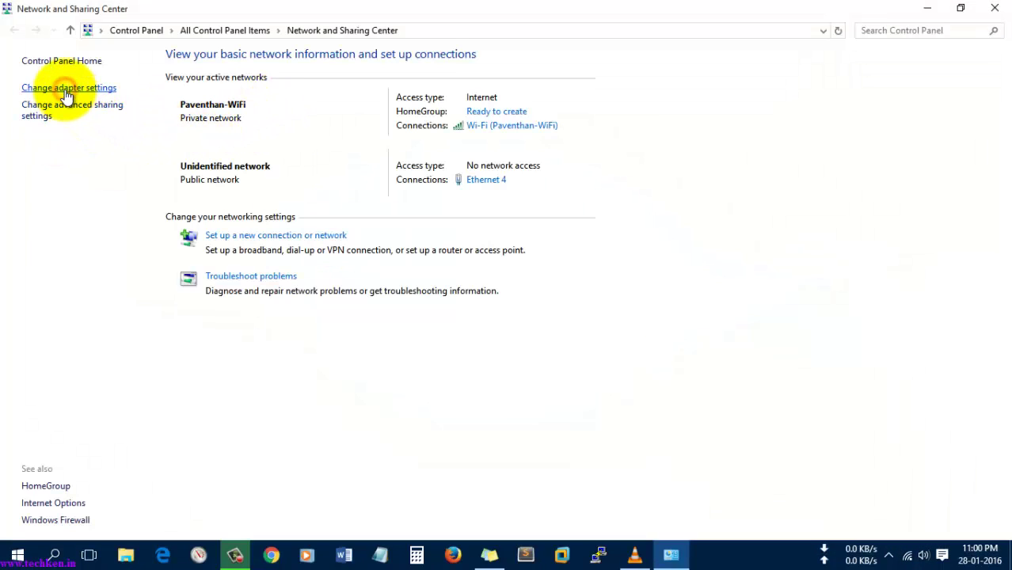
{"action": "left_click", "coordinate": [67, 88]}
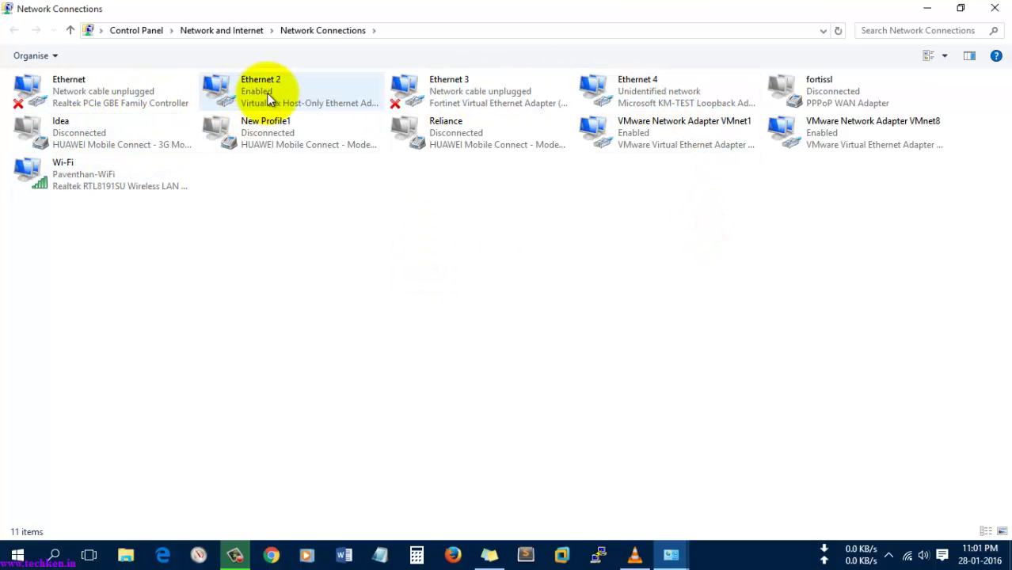
{"action": "left_click", "coordinate": [673, 101]}
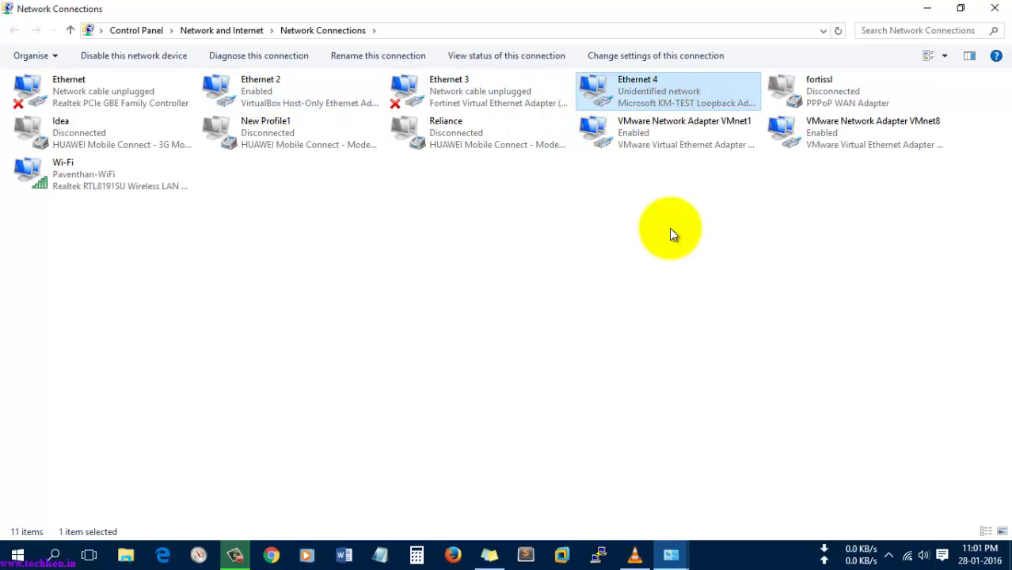
{"action": "right_click", "coordinate": [657, 97]}
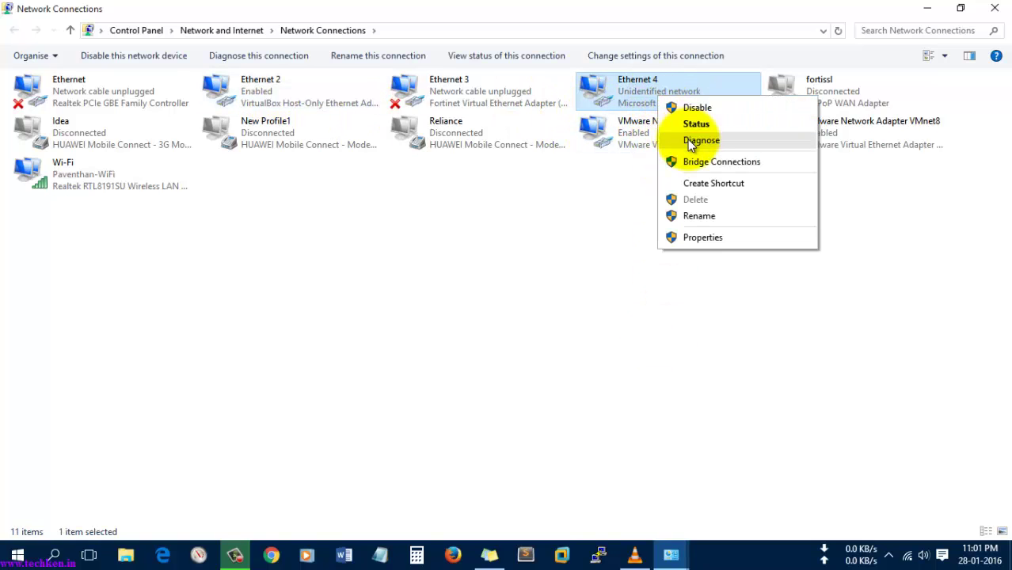
{"action": "left_click", "coordinate": [696, 124]}
View Ethernet 4's connection details, close them, and reopen its Status dialog
{"action": "left_click", "coordinate": [424, 267]}
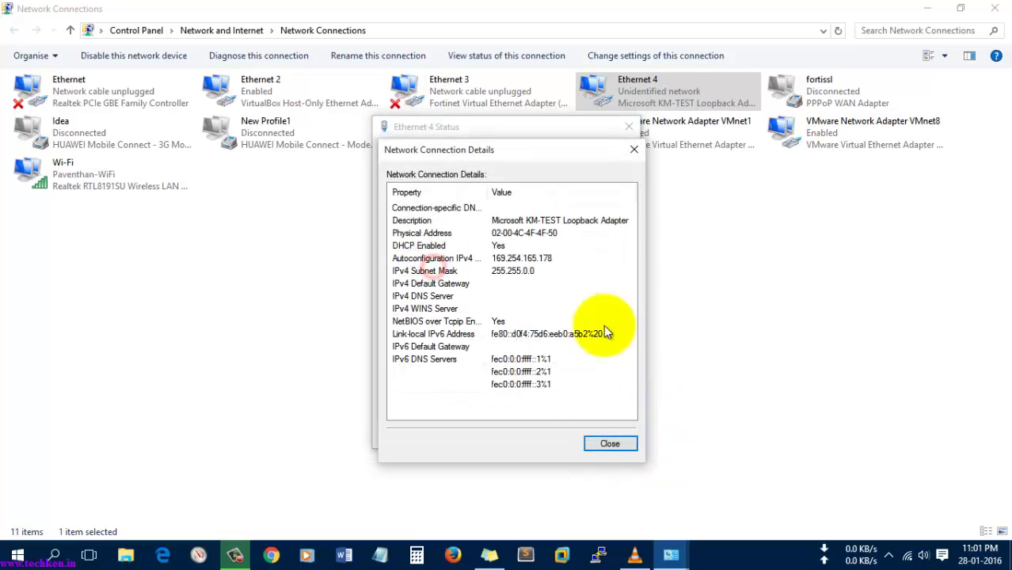
{"action": "left_click", "coordinate": [600, 444]}
{"action": "left_click", "coordinate": [596, 437]}
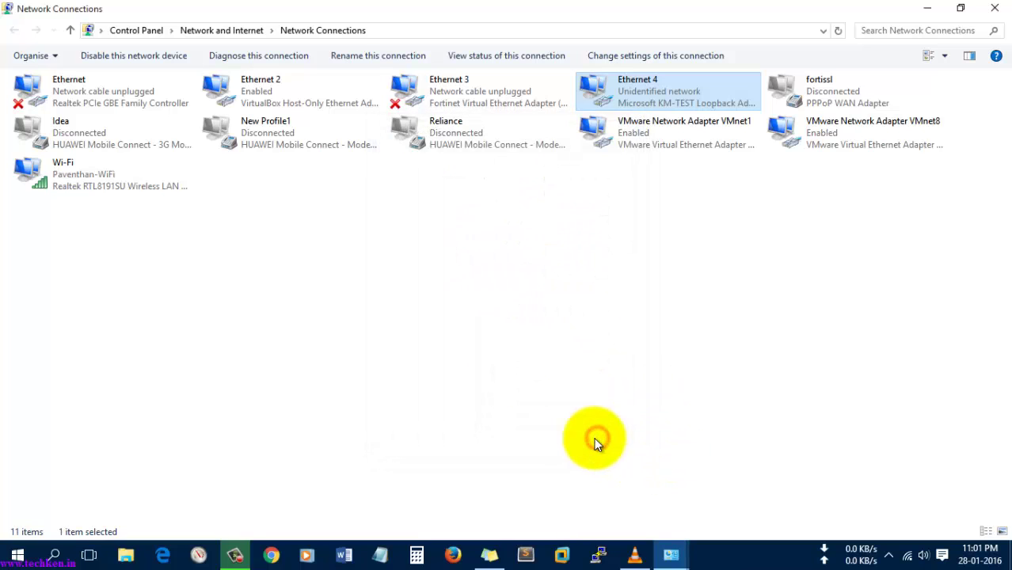
{"action": "right_click", "coordinate": [657, 89]}
{"action": "left_click", "coordinate": [689, 113]}
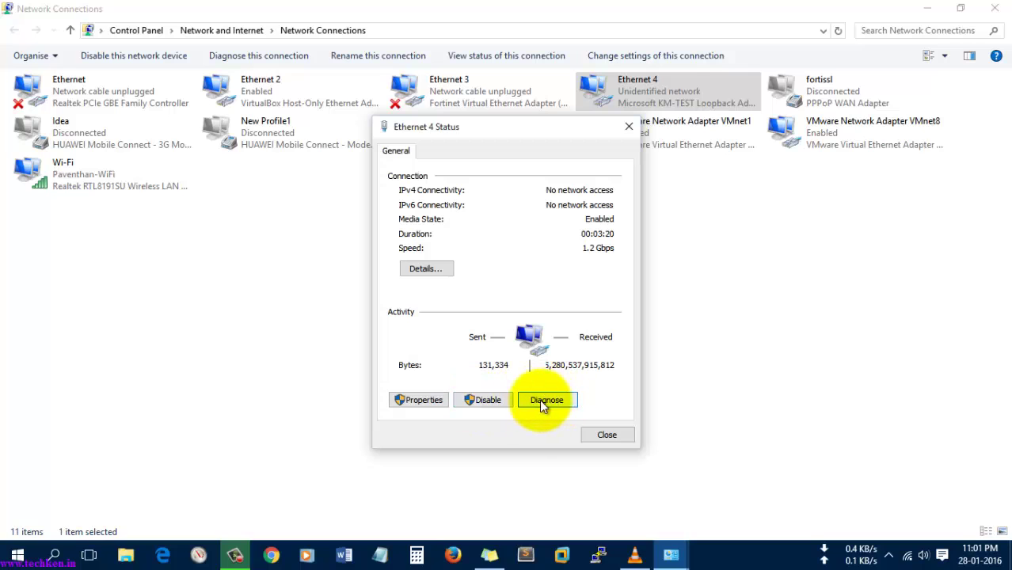
Review Ethernet 4 Properties items (IPv6, IPv4, FortiClient, VMware, VirtualBox drivers) and cancel unchanged
{"action": "left_click", "coordinate": [411, 400]}
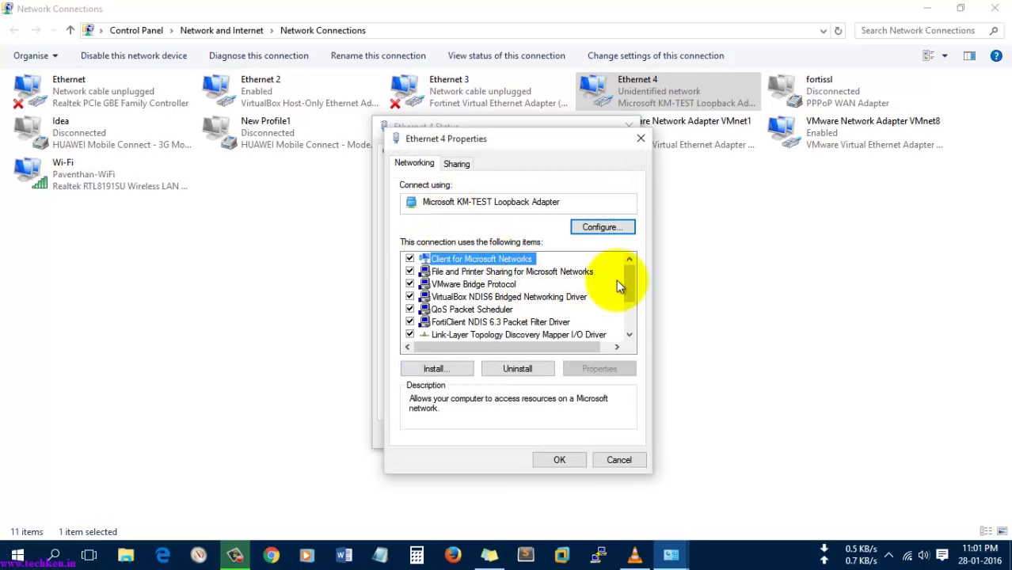
{"action": "left_click_drag", "start_coordinate": [628, 285], "coordinate": [628, 323]}
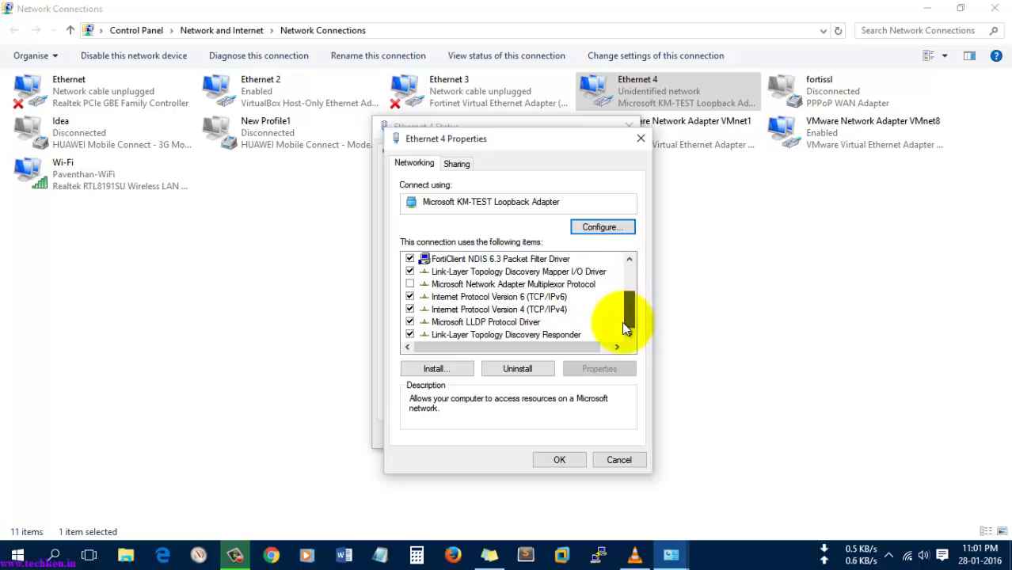
{"action": "left_click", "coordinate": [499, 298]}
{"action": "left_click", "coordinate": [516, 310]}
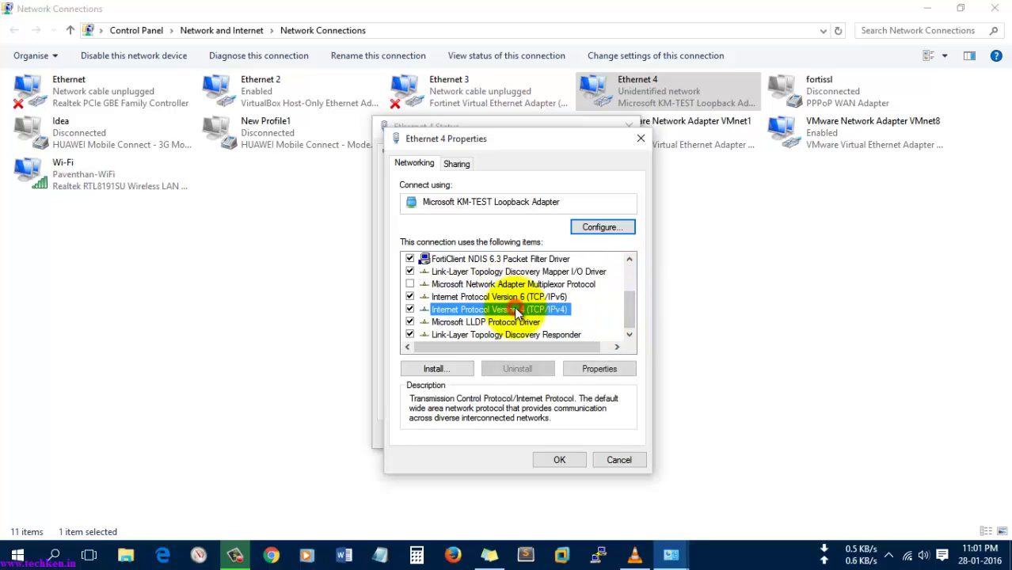
{"action": "left_click_drag", "start_coordinate": [632, 316], "coordinate": [629, 301]}
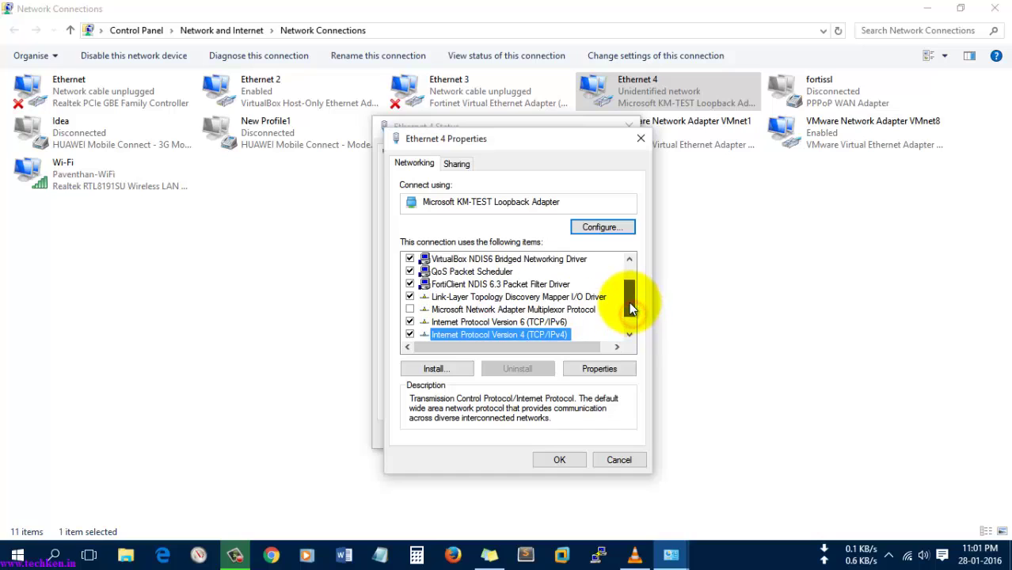
{"action": "left_click", "coordinate": [447, 285]}
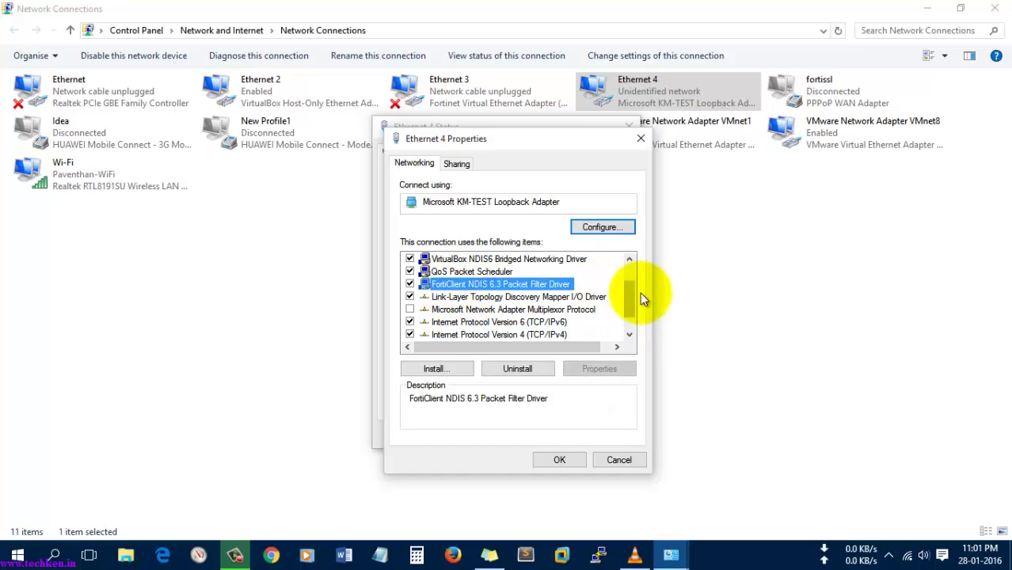
{"action": "left_click_drag", "start_coordinate": [629, 301], "coordinate": [630, 281]}
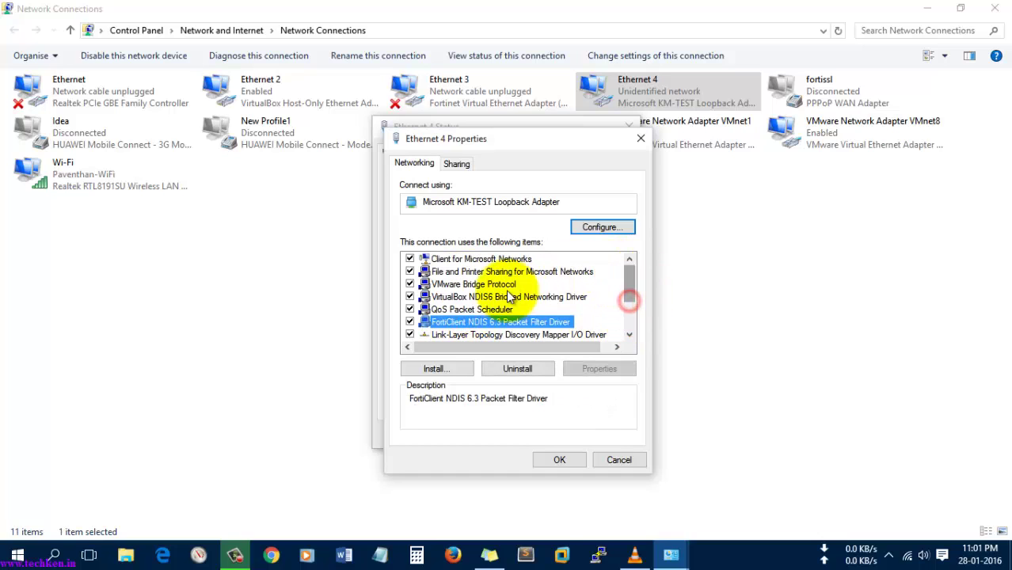
{"action": "left_click", "coordinate": [451, 284]}
{"action": "left_click", "coordinate": [468, 299]}
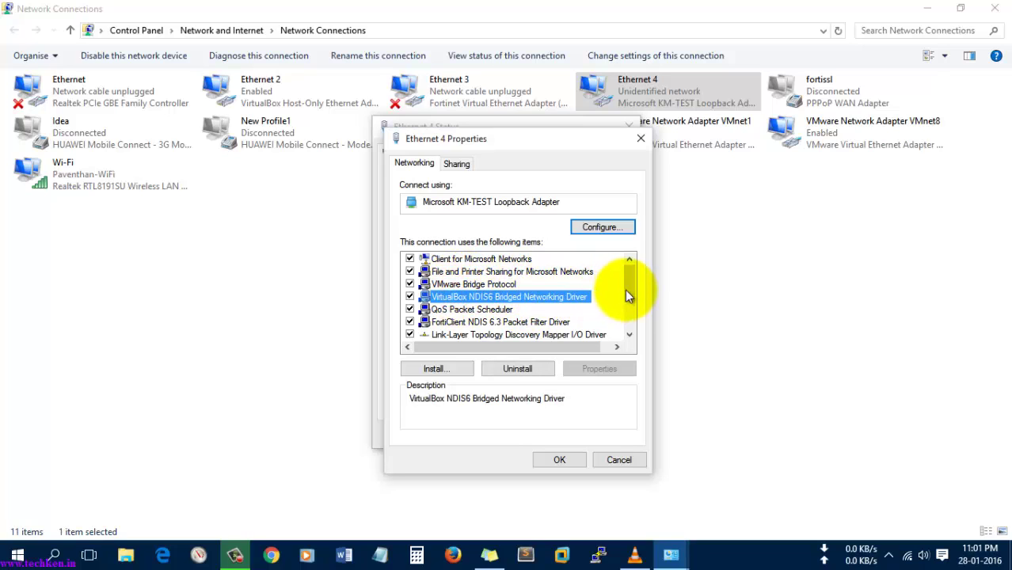
{"action": "left_click", "coordinate": [617, 459]}
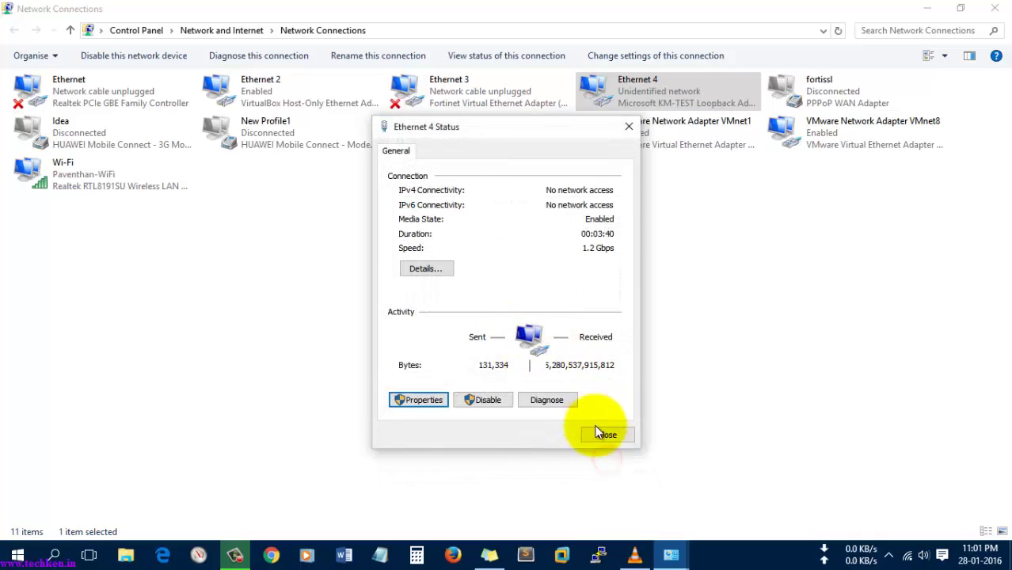